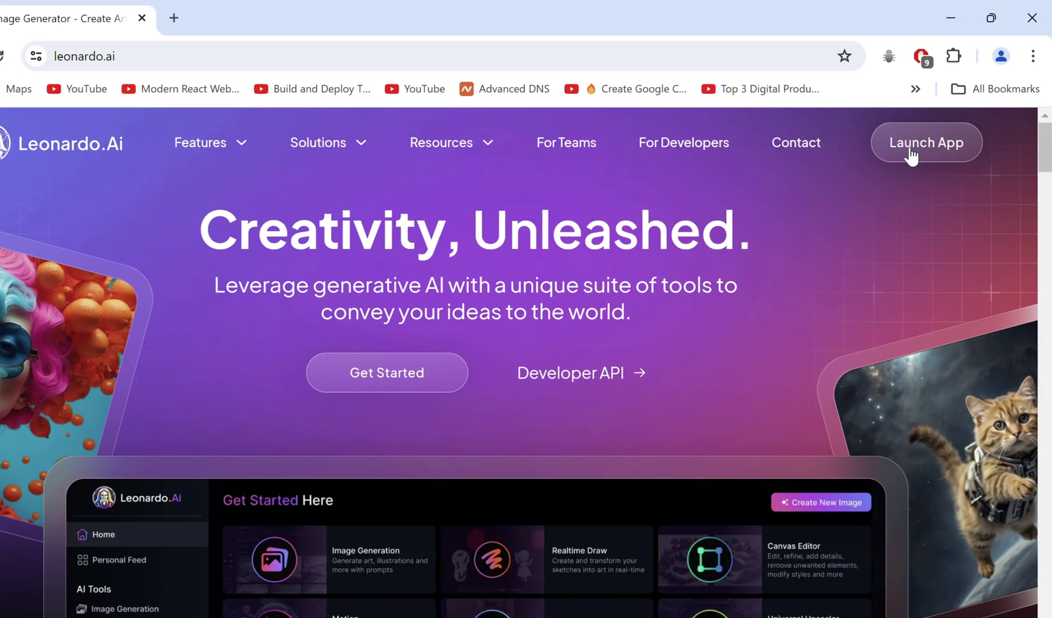
Launch the Leonardo.Ai web app from the leonardo.ai homepage.
{"action": "left_click", "coordinate": [911, 156]}
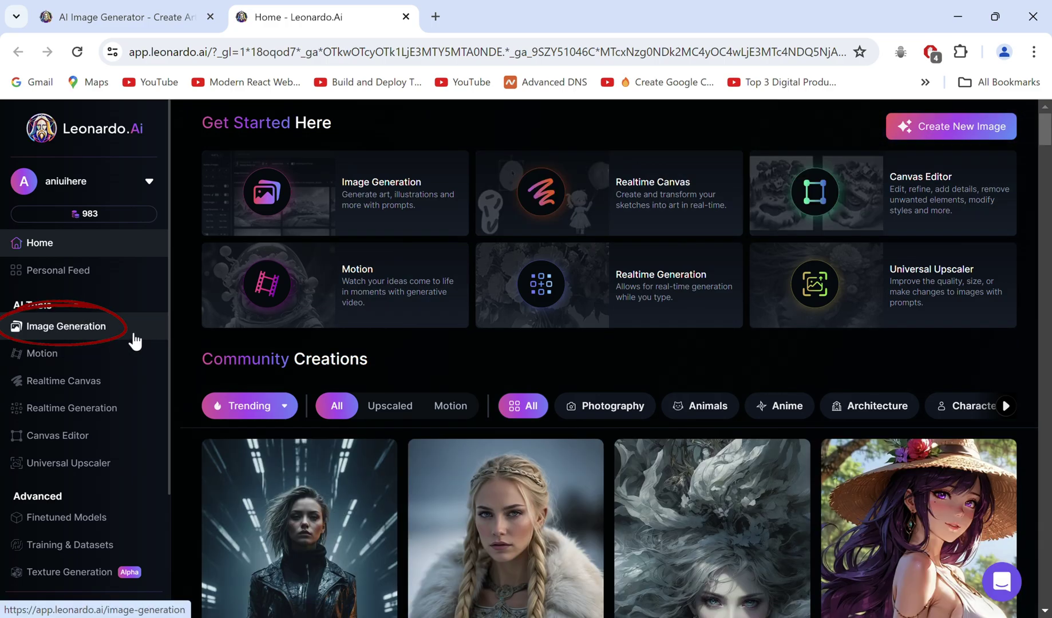
Open Image Generation in Legacy Mode and keep Leonardo Kino XL as the model.
{"action": "left_click", "coordinate": [124, 336]}
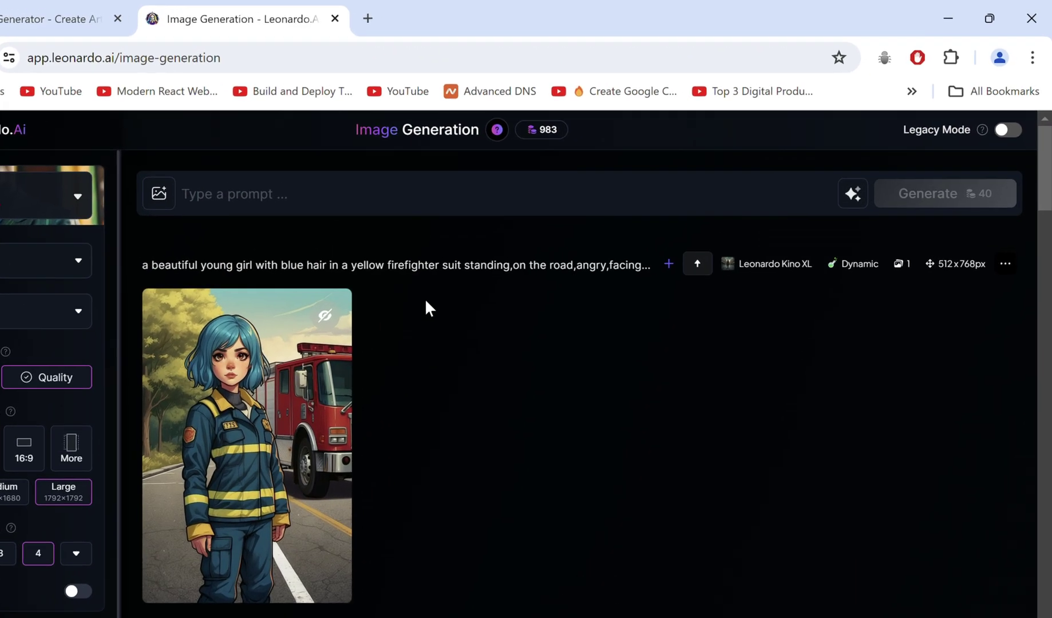
{"action": "left_click", "coordinate": [1007, 131]}
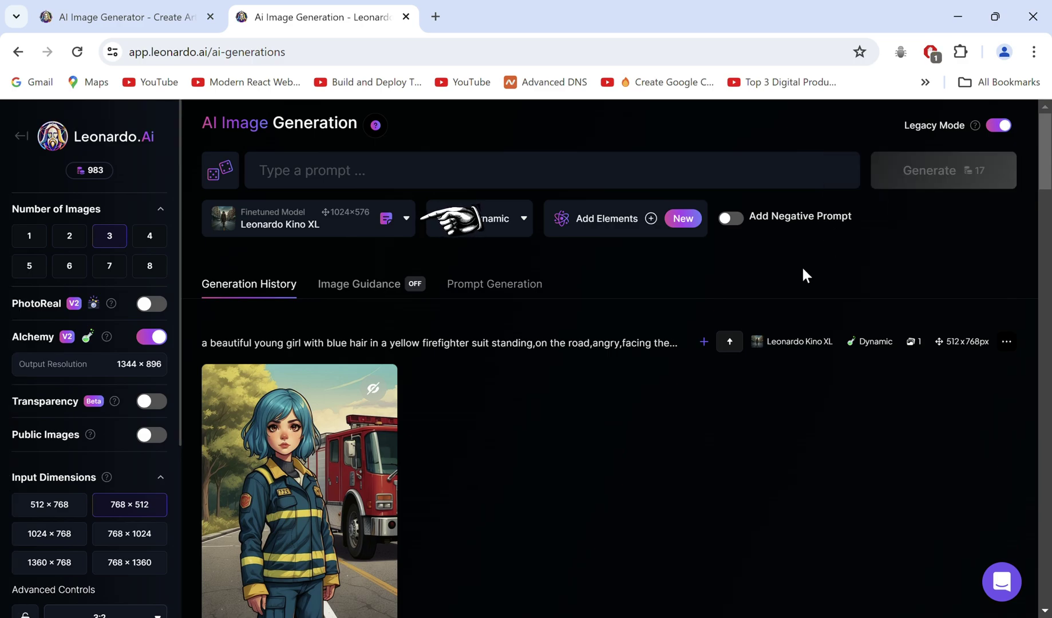
{"action": "left_click", "coordinate": [402, 223]}
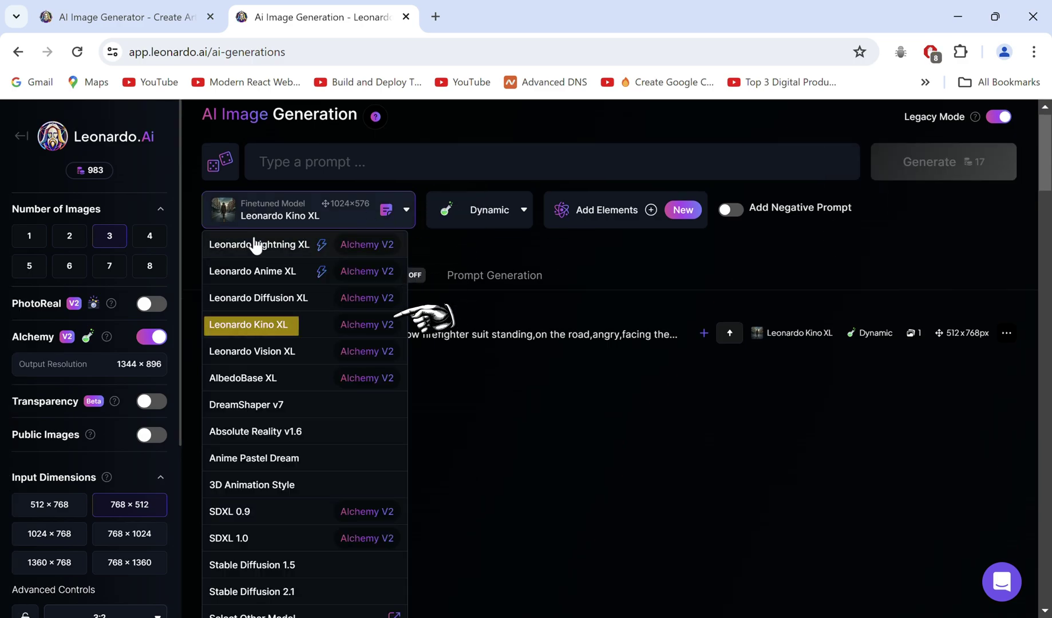
{"action": "left_click", "coordinate": [250, 335]}
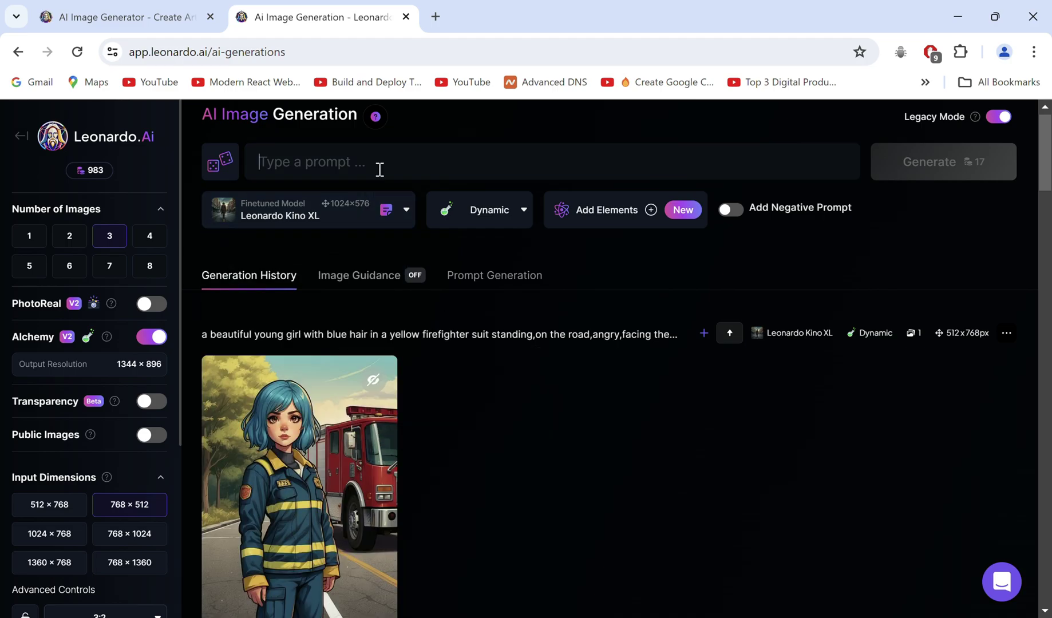
Enter the 'a beautiful freckled elf girl' prompt and set the aspect ratio to 9:16.
{"action": "type", "text": "a beautiful freckled elf girl Jenni, with black hair in a green elven dress,full body view,soft"}
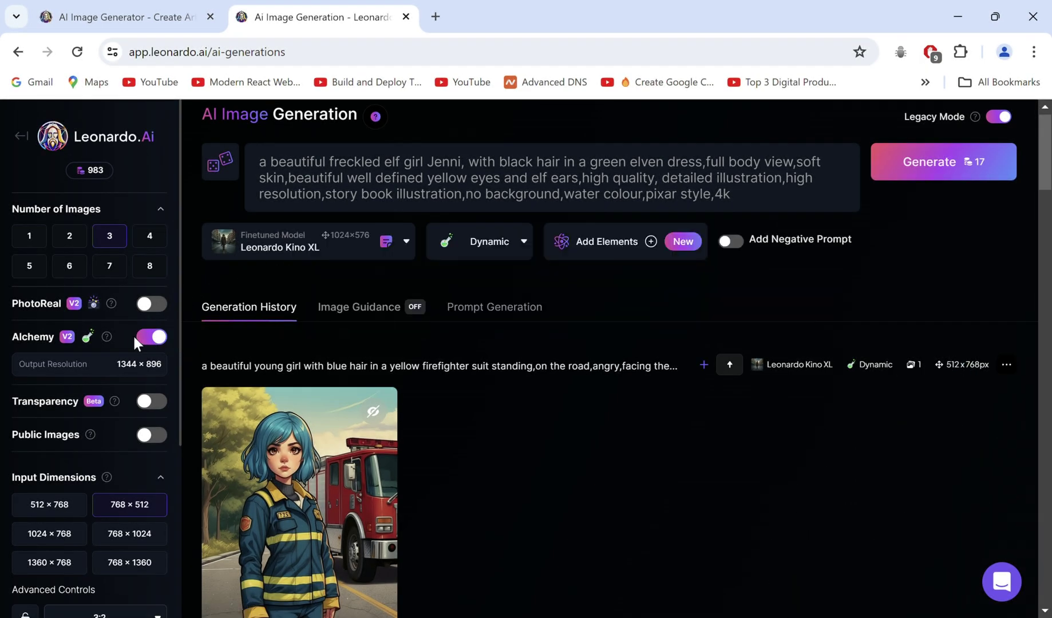
{"action": "scroll", "coordinate": [132, 453], "scroll_direction": "down", "scroll_amount": 3}
{"action": "left_click", "coordinate": [73, 460]}
{"action": "scroll", "coordinate": [76, 486], "scroll_direction": "down", "scroll_amount": 2}
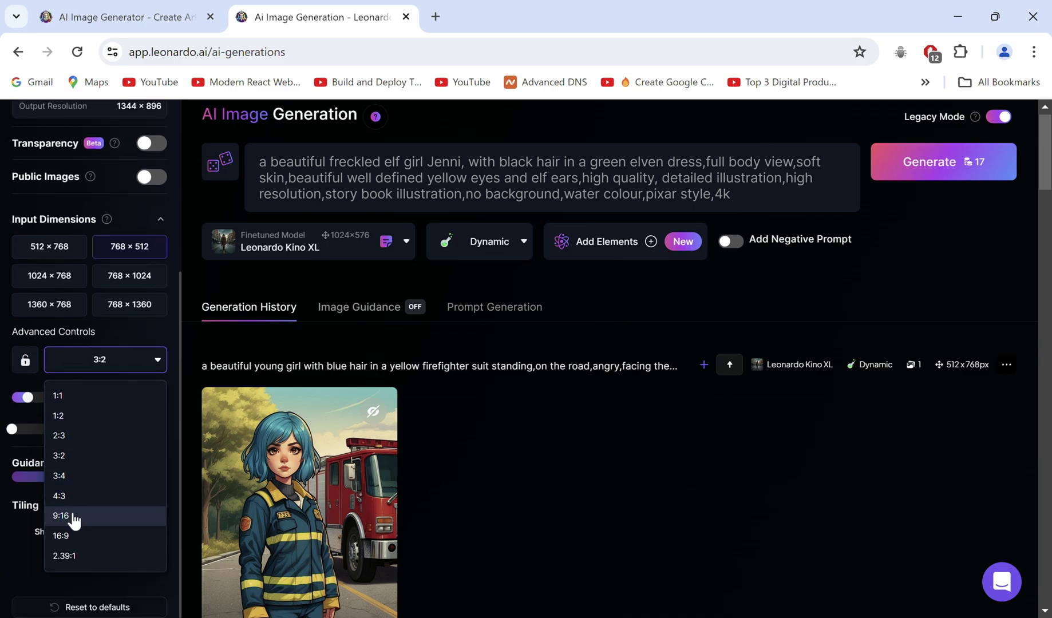
{"action": "left_click", "coordinate": [73, 518]}
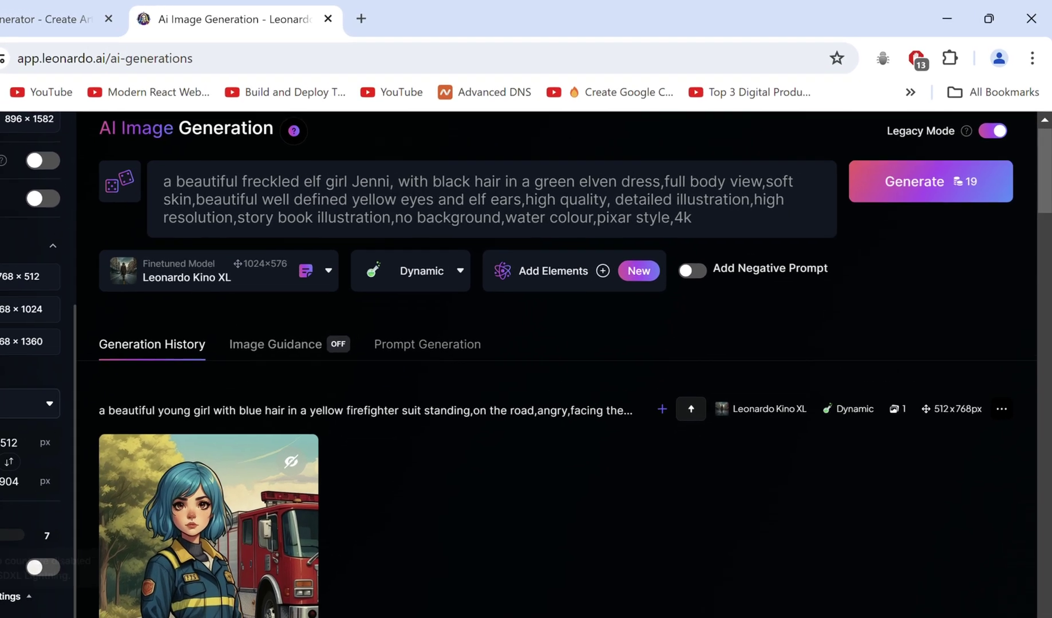
Generate the elf girl image and view it full size.
{"action": "scroll", "coordinate": [73, 501], "scroll_direction": "up", "scroll_amount": 5}
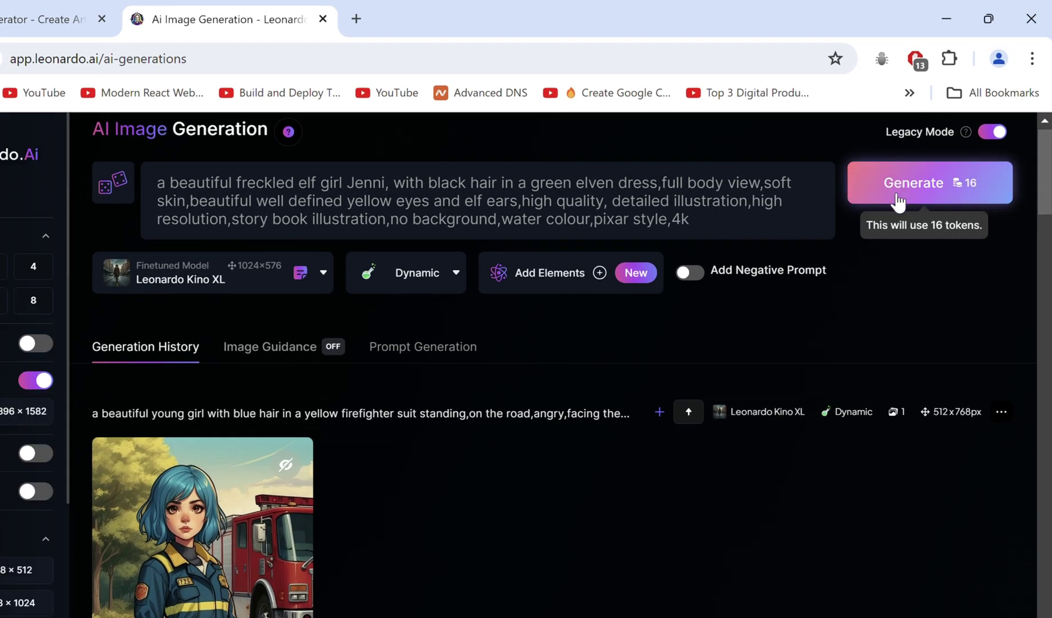
{"action": "left_click", "coordinate": [913, 172]}
{"action": "scroll", "coordinate": [718, 389], "scroll_direction": "down", "scroll_amount": 2}
{"action": "scroll", "coordinate": [721, 383], "scroll_direction": "down", "scroll_amount": 1}
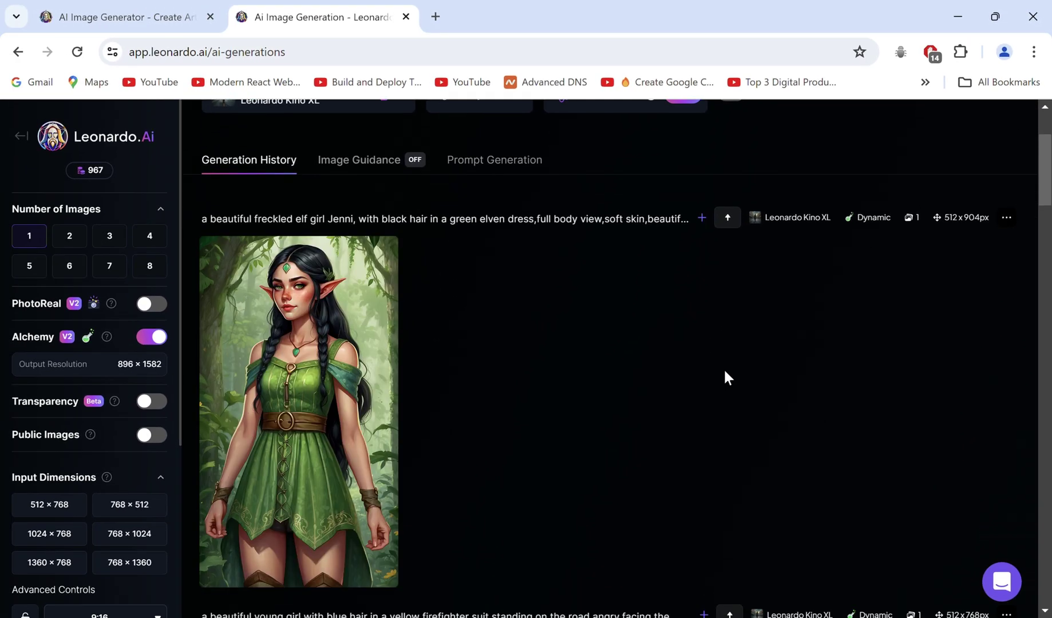
{"action": "left_click", "coordinate": [393, 351]}
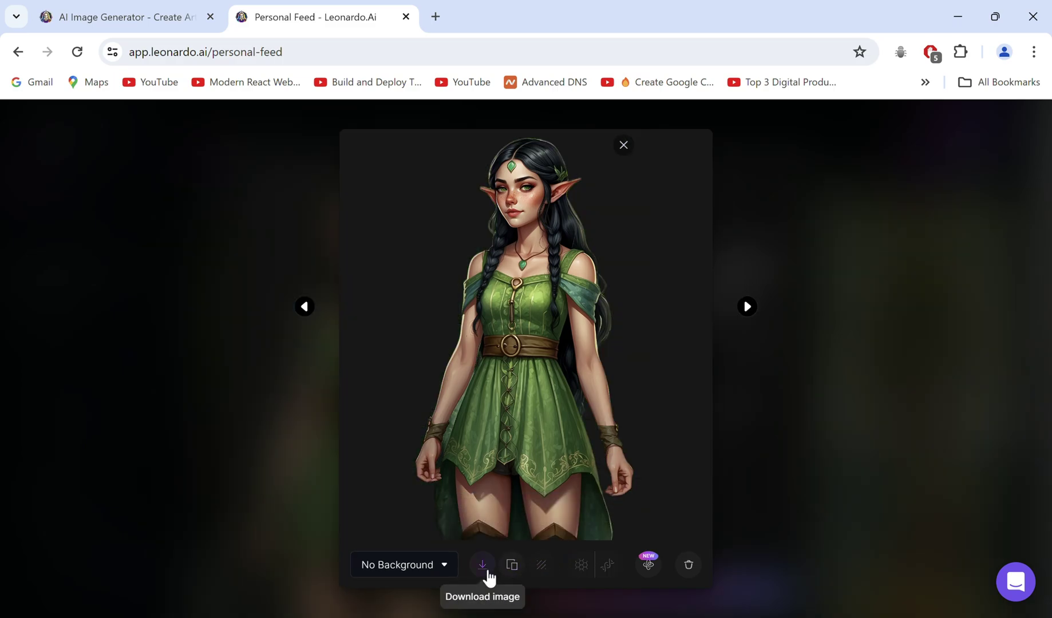
Download the background-free elf image and upload it from Downloads as image guidance.
{"action": "left_click", "coordinate": [482, 566]}
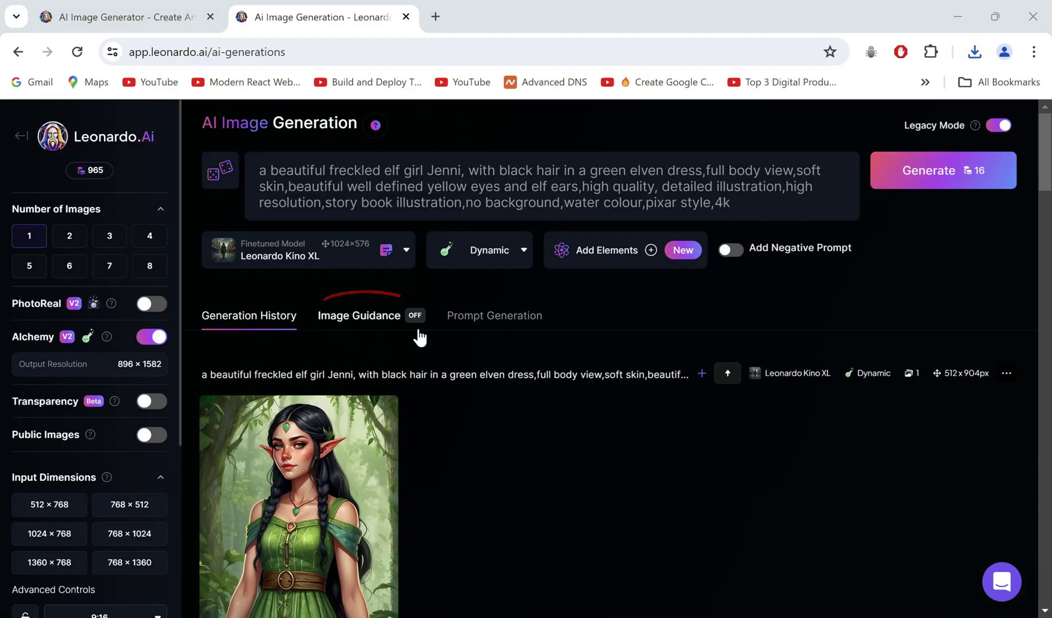
{"action": "left_click", "coordinate": [408, 331]}
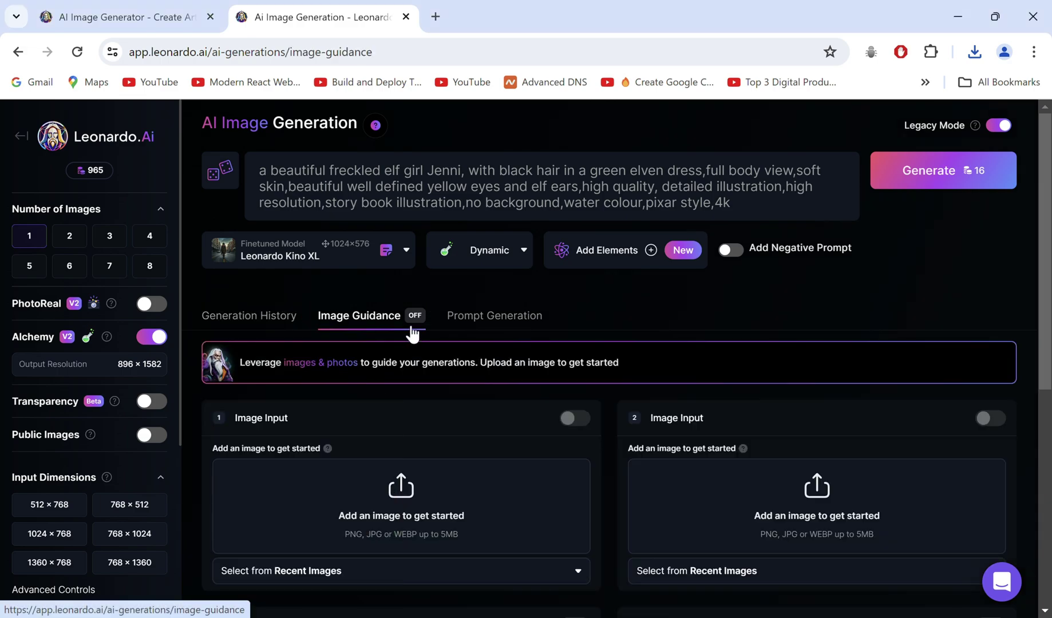
{"action": "left_click", "coordinate": [351, 472]}
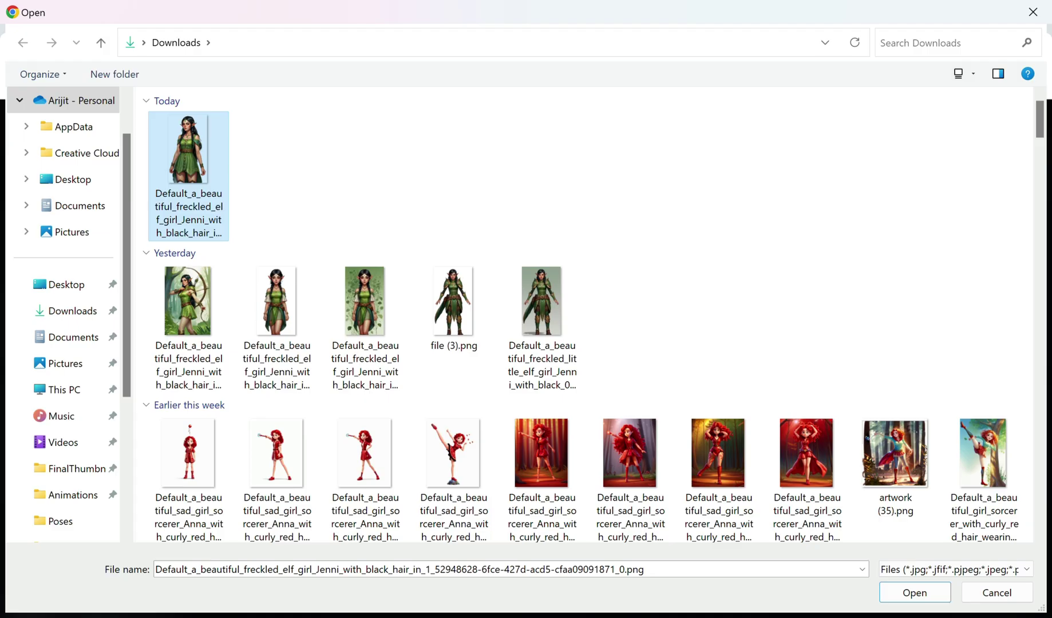
{"action": "left_click", "coordinate": [913, 593]}
Use the elf image as a Style Reference at Max strength.
{"action": "left_click", "coordinate": [511, 338]}
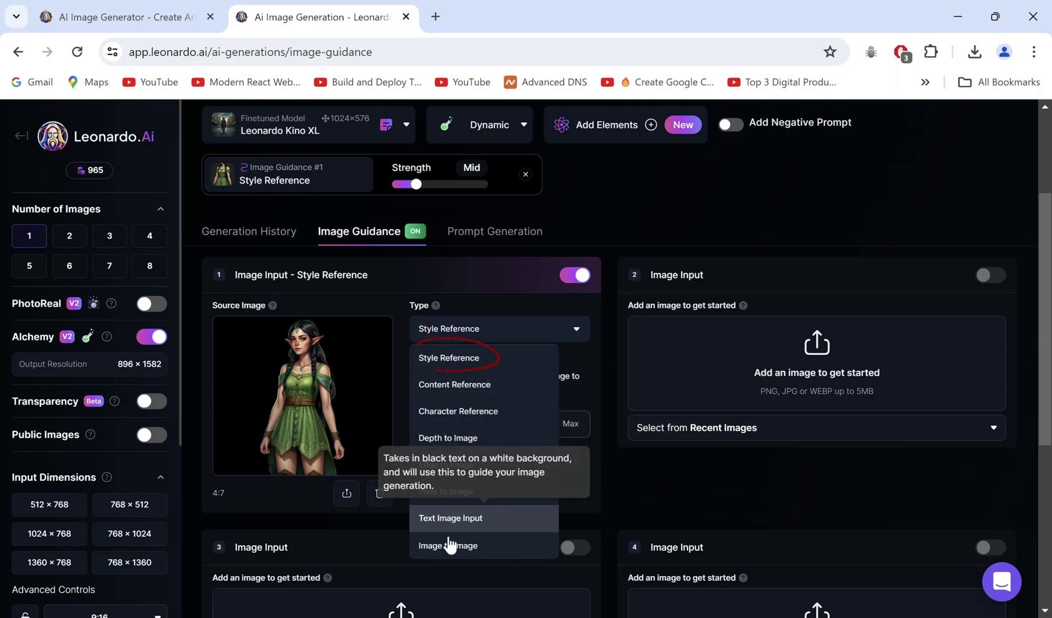
{"action": "left_click", "coordinate": [492, 360]}
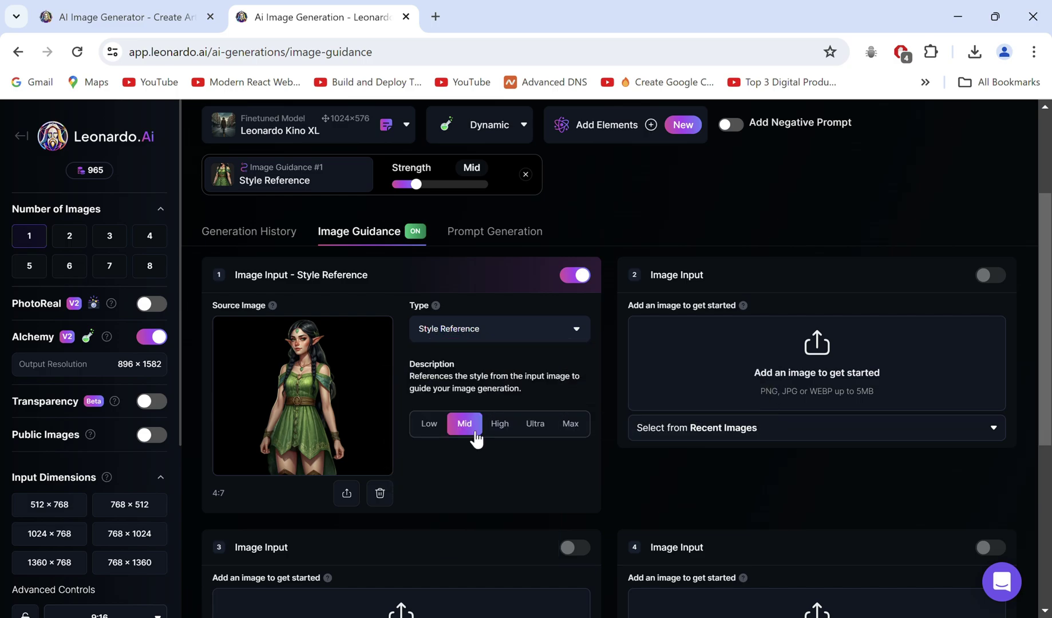
{"action": "left_click", "coordinate": [571, 424]}
{"action": "scroll", "coordinate": [383, 369], "scroll_direction": "up", "scroll_amount": 3}
Change the prompt to 'eating food in her house', drop 'no background, water colour', and generate.
{"action": "left_click", "coordinate": [241, 402]}
{"action": "left_click_drag", "start_coordinate": [710, 210], "coordinate": [801, 211]}
{"action": "key", "text": "BackSpace"}
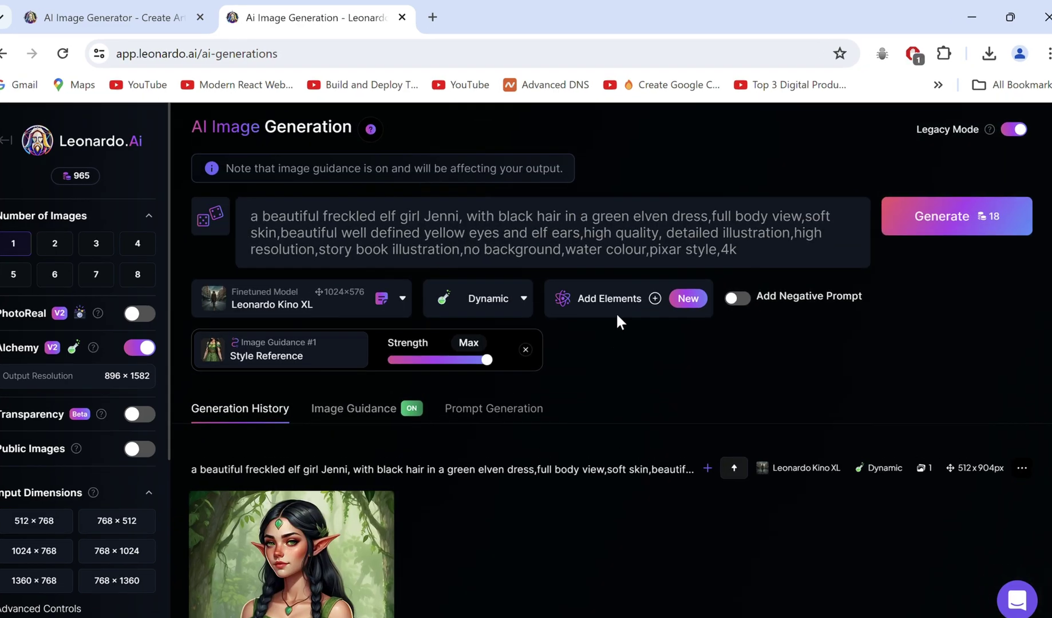
{"action": "type", "text": "eating food in her house"}
{"action": "left_click_drag", "start_coordinate": [573, 284], "coordinate": [783, 286]}
{"action": "key", "text": "BackSpace"}
{"action": "key", "text": "Return"}
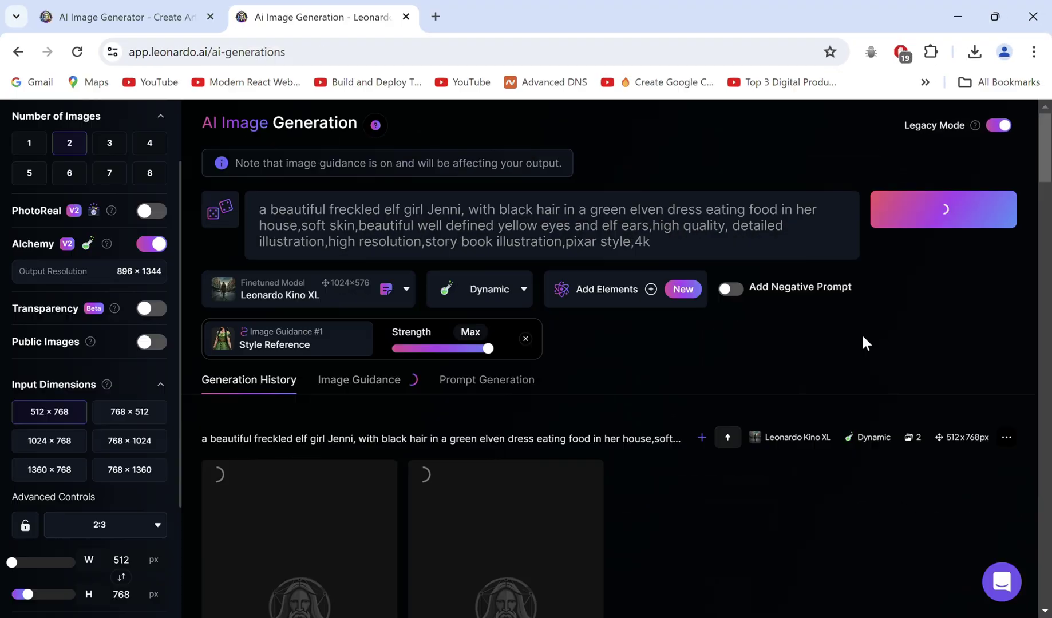
{"action": "scroll", "coordinate": [863, 342], "scroll_direction": "down", "scroll_amount": 2}
{"action": "scroll", "coordinate": [863, 338], "scroll_direction": "down", "scroll_amount": 1}
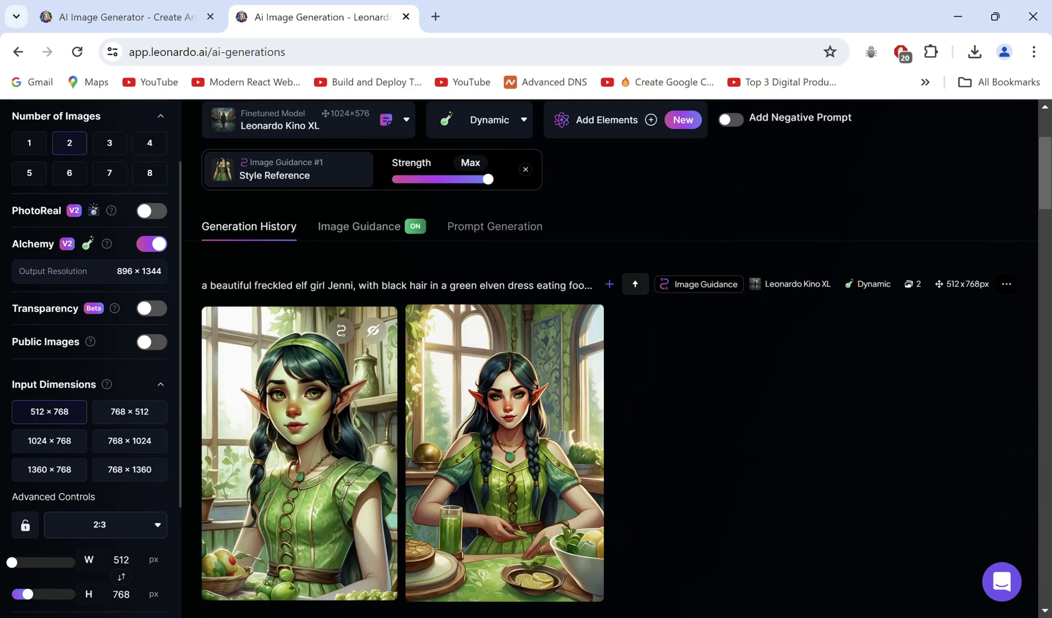
Change the prompt to 'petting a dog', set 768×512, turn Alchemy off and generate.
{"action": "left_click", "coordinate": [504, 452]}
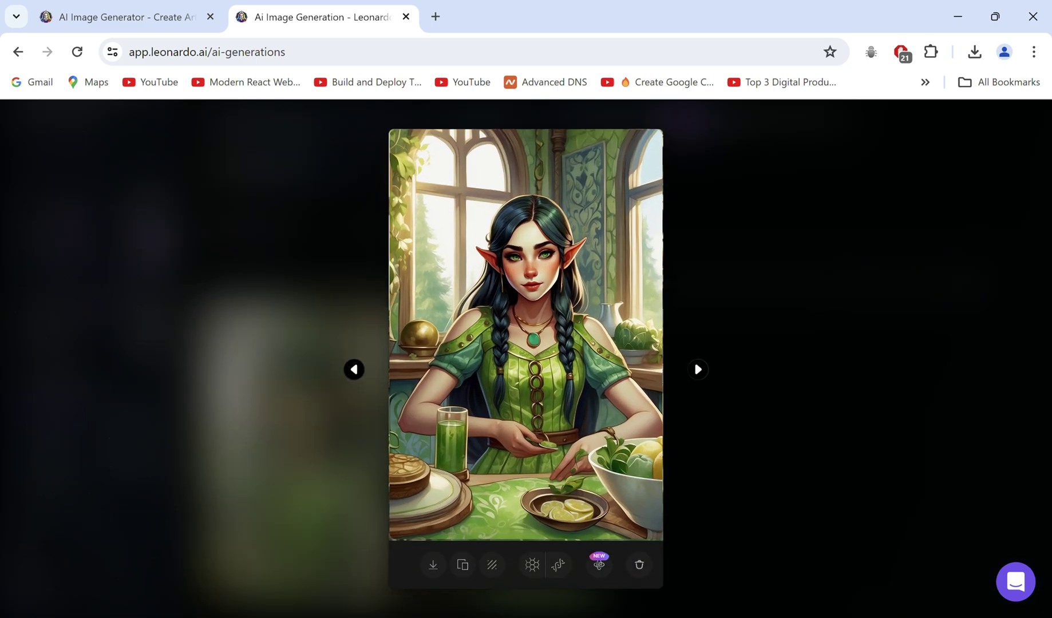
{"action": "left_click", "coordinate": [716, 463]}
{"action": "scroll", "coordinate": [764, 475], "scroll_direction": "up", "scroll_amount": 3}
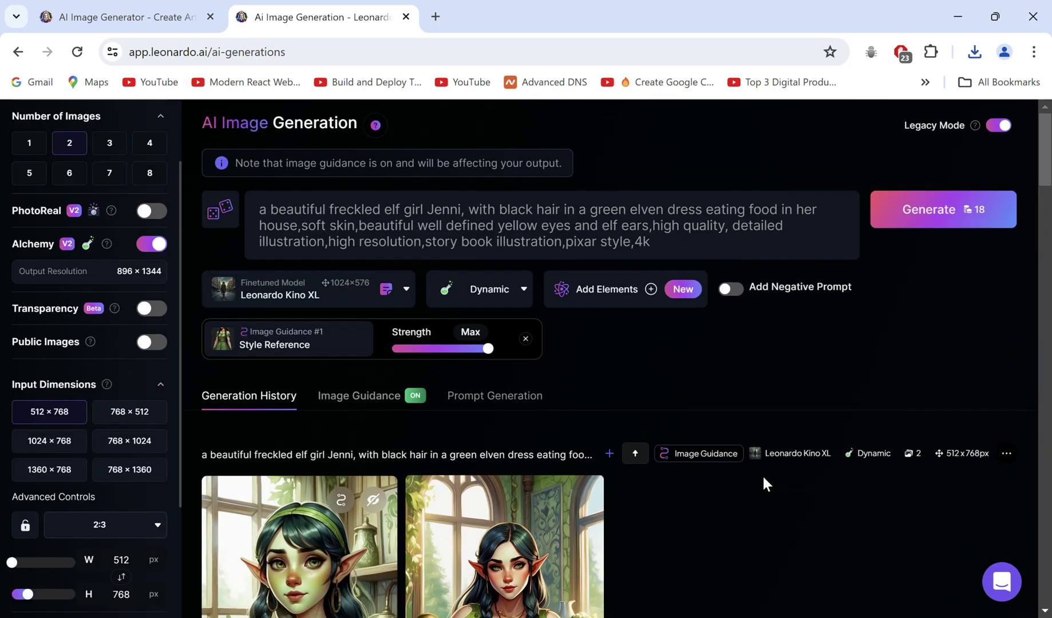
{"action": "left_click_drag", "start_coordinate": [706, 210], "coordinate": [734, 210]}
{"action": "type", "text": "petti"}
{"action": "key", "text": "ctrl+Right"}
{"action": "key", "text": "ctrl+shift+Right"}
{"action": "key", "text": "ctrl+shift+Right"}
{"action": "key", "text": "ctrl+shift+Right"}
{"action": "key", "text": "ctrl+shift+Right"}
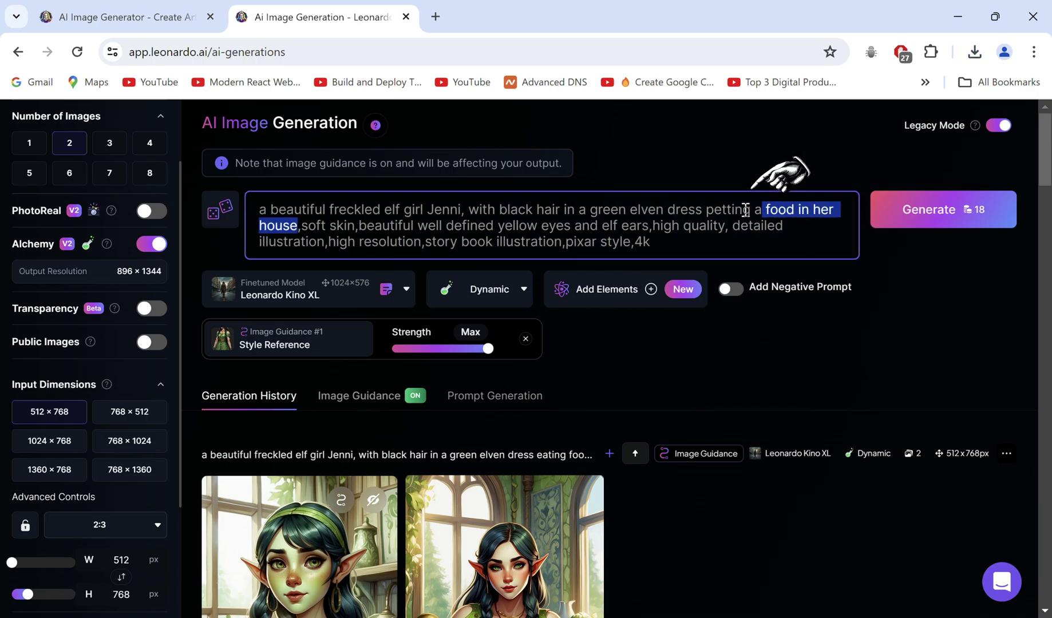
{"action": "type", "text": "adog,soft"}
{"action": "left_click", "coordinate": [113, 415]}
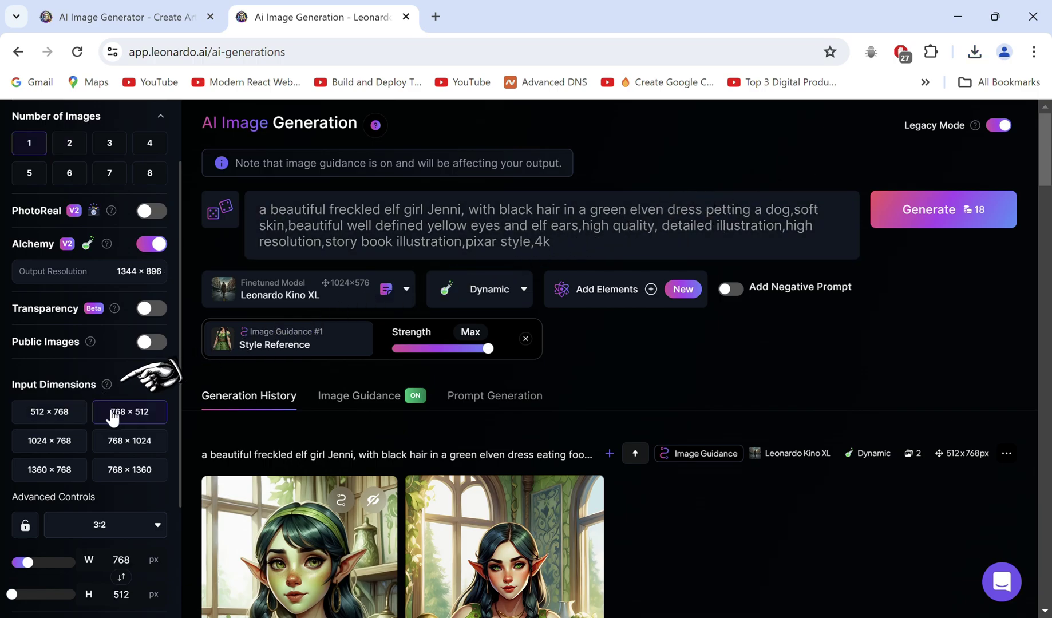
{"action": "left_click", "coordinate": [147, 248]}
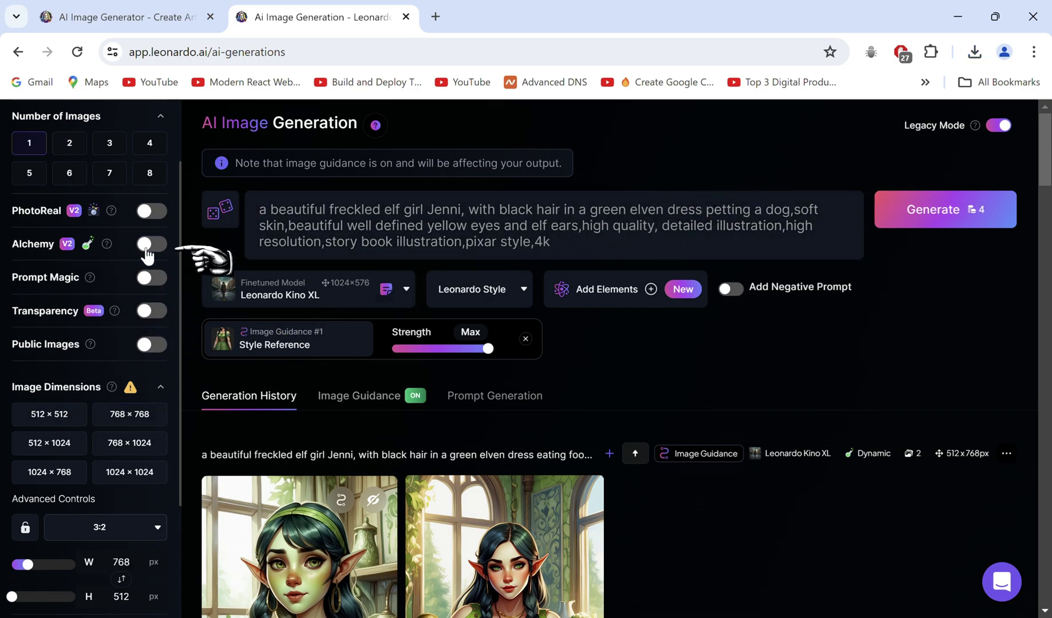
{"action": "left_click", "coordinate": [892, 214]}
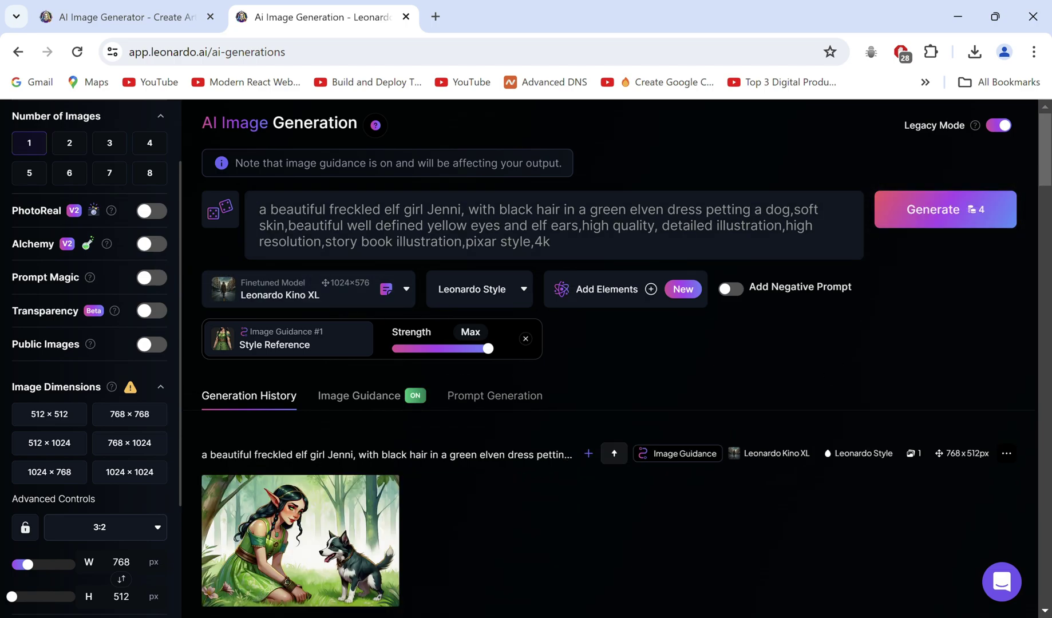
Generate the elf 'cooking food outdoors', then reword the prompt to 'performs a high kick'.
{"action": "left_click", "coordinate": [300, 540]}
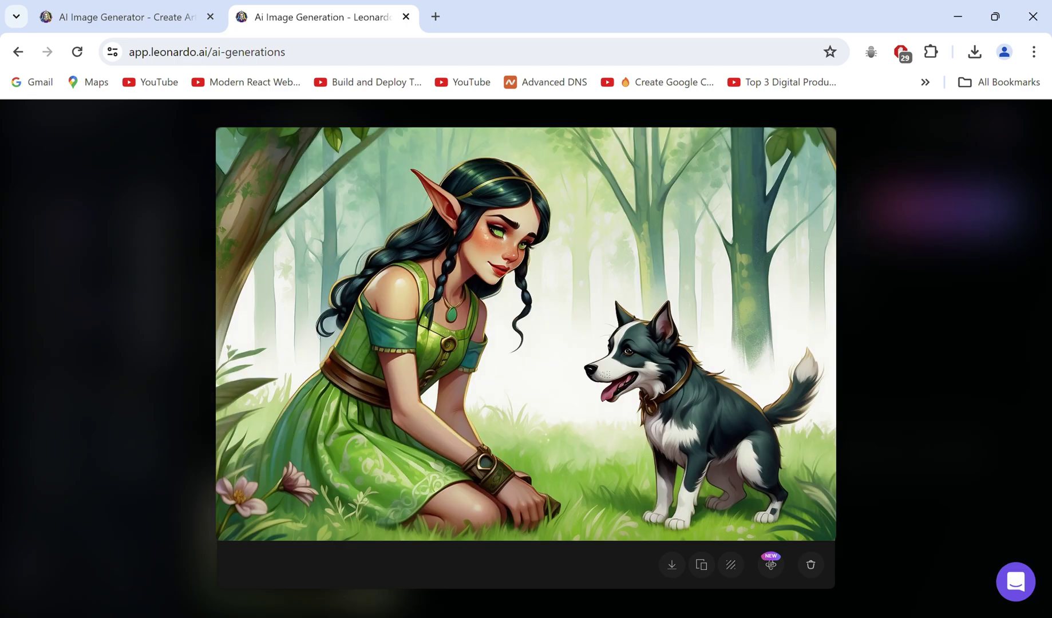
{"action": "key", "text": "Escape"}
{"action": "type", "text": "cooking food outdoors"}
{"action": "left_click", "coordinate": [890, 211]}
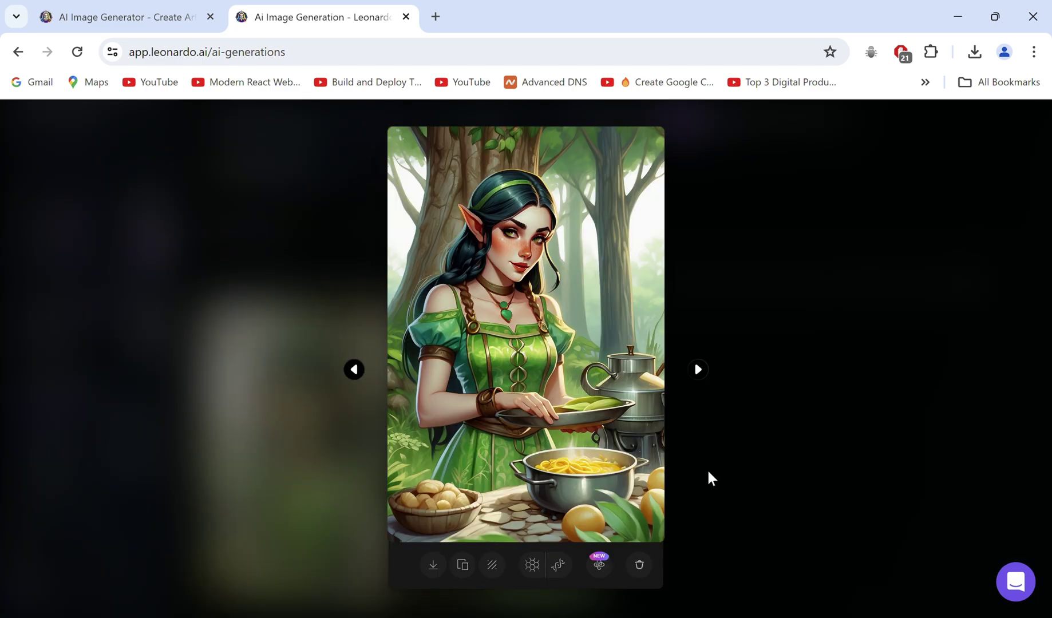
{"action": "key", "text": "Right"}
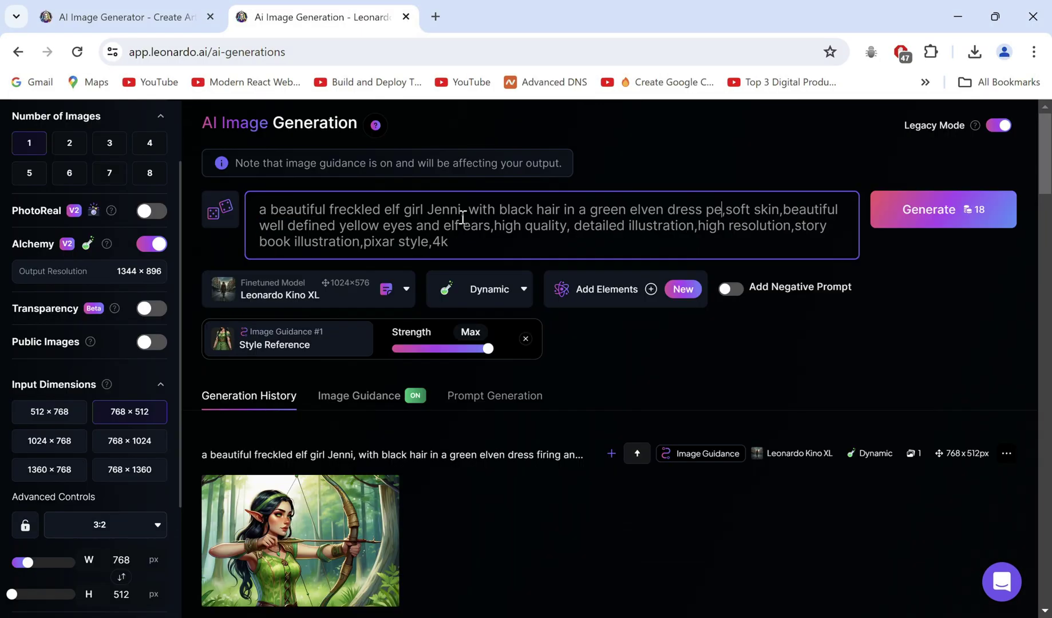
{"action": "type", "text": "rforms a high kick"}
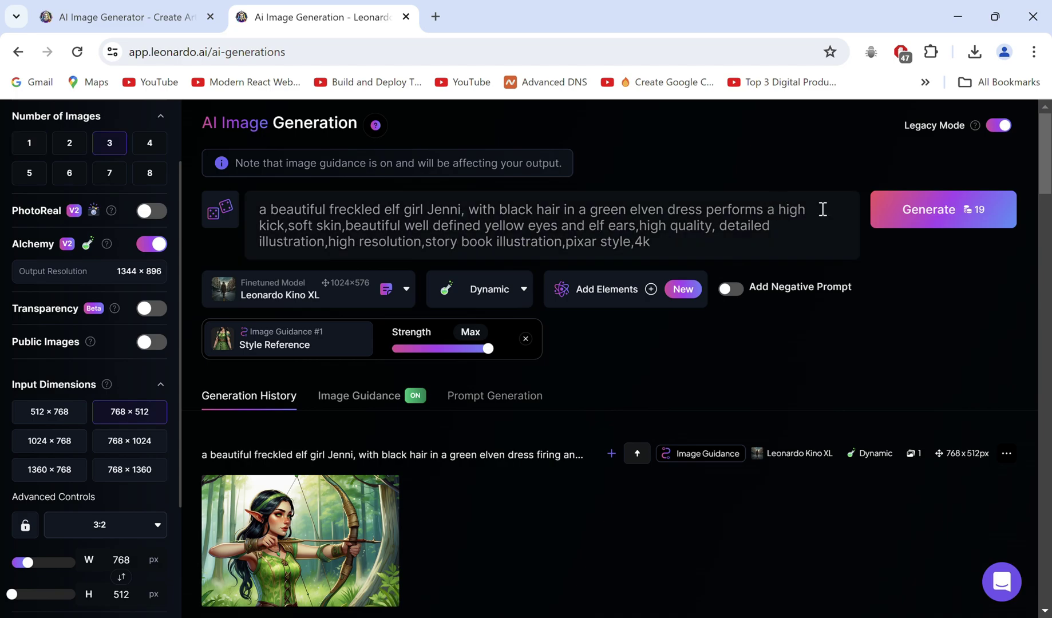
{"action": "left_click", "coordinate": [913, 212]}
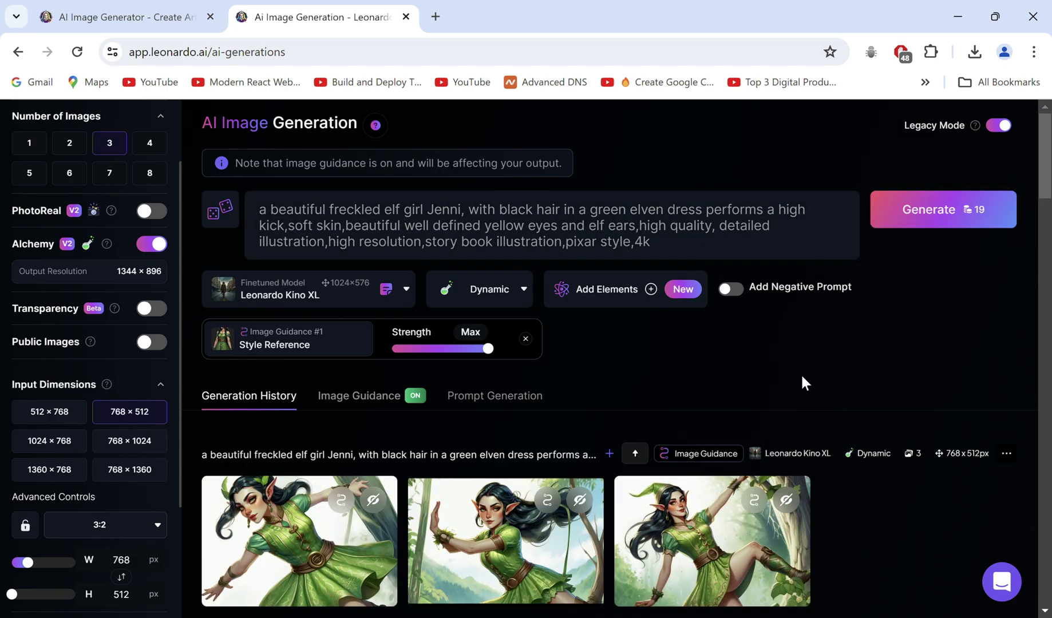
{"action": "left_click", "coordinate": [679, 516]}
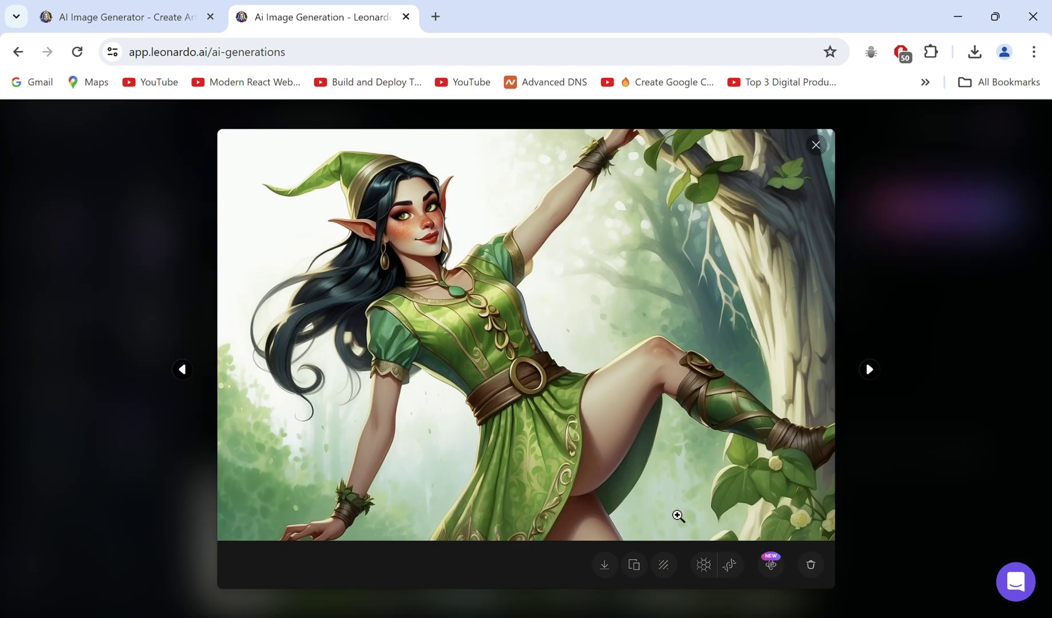
{"action": "left_click", "coordinate": [420, 102]}
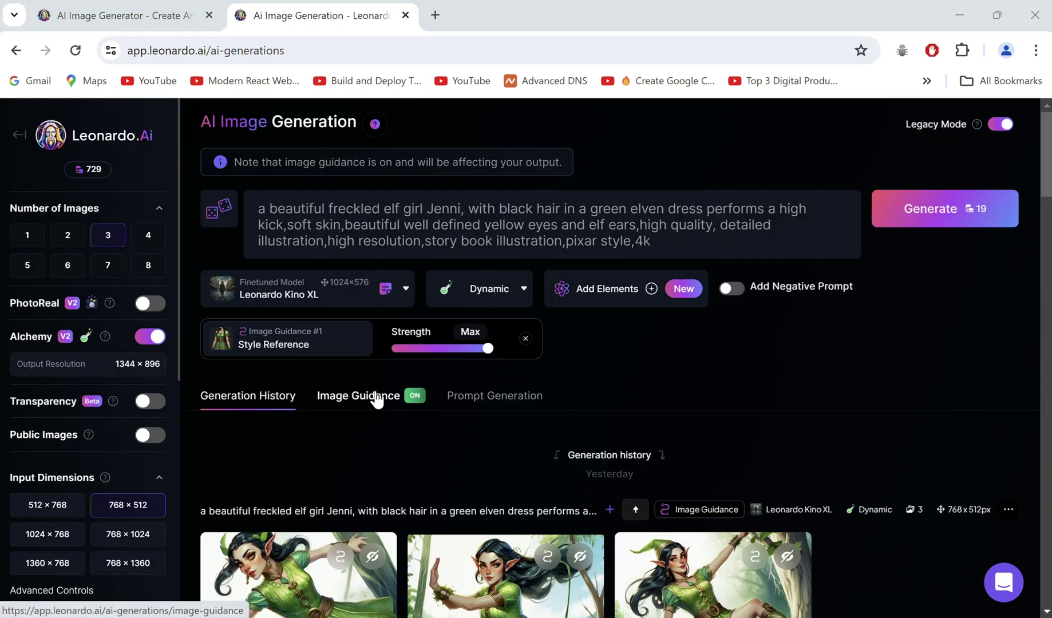
Remove the elf style reference and upload the wooden mannequin high-kick pose image.
{"action": "left_click", "coordinate": [376, 401]}
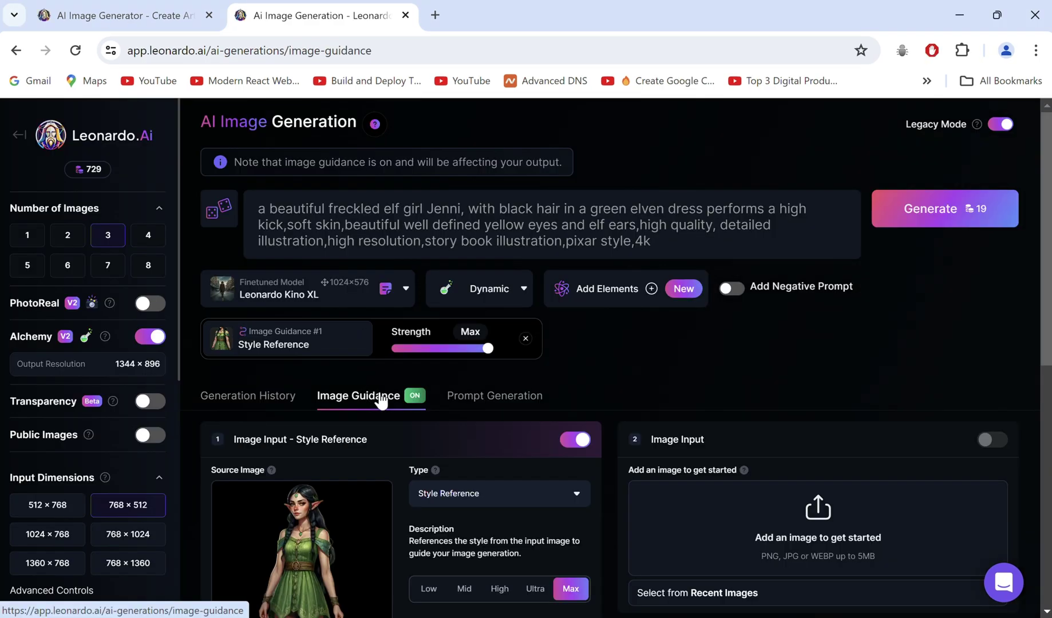
{"action": "scroll", "coordinate": [375, 526], "scroll_direction": "down", "scroll_amount": 2}
{"action": "left_click", "coordinate": [380, 560]}
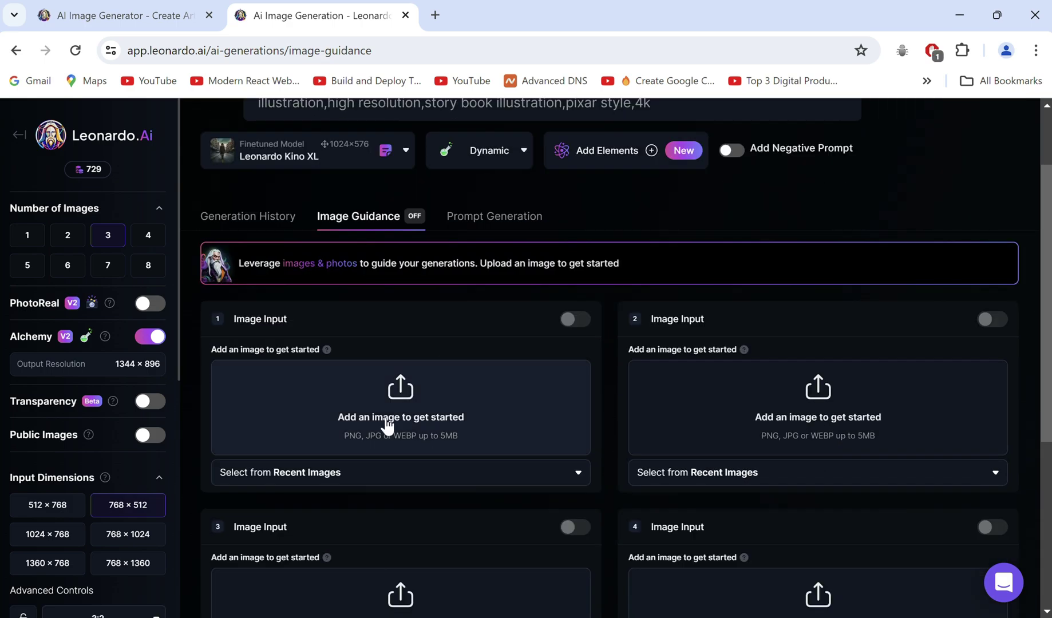
{"action": "left_click", "coordinate": [388, 426]}
{"action": "double_click", "coordinate": [549, 283]}
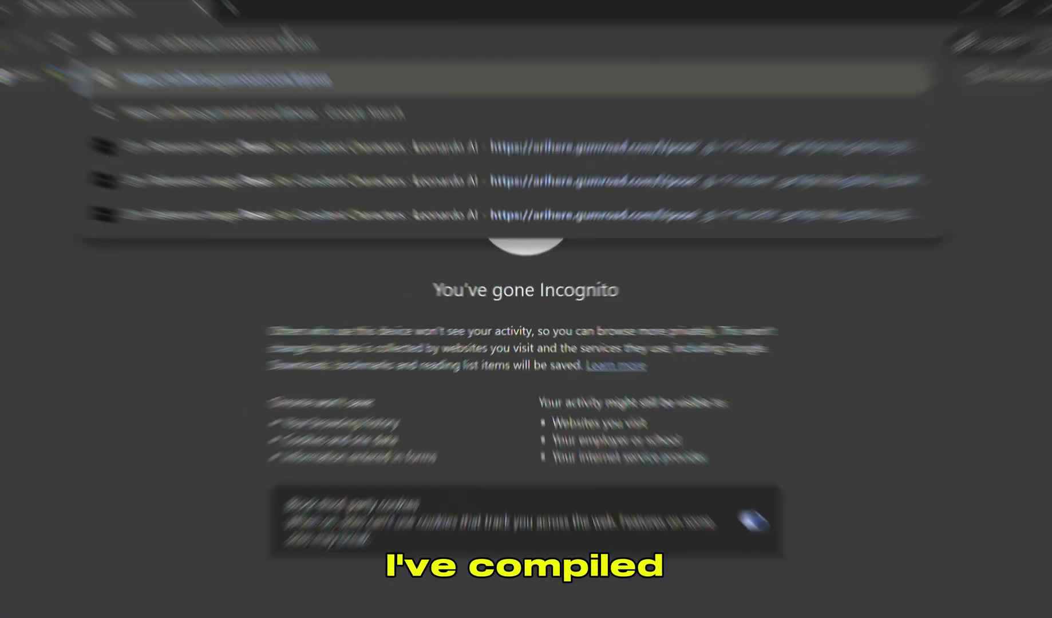
{"action": "key", "text": "Return"}
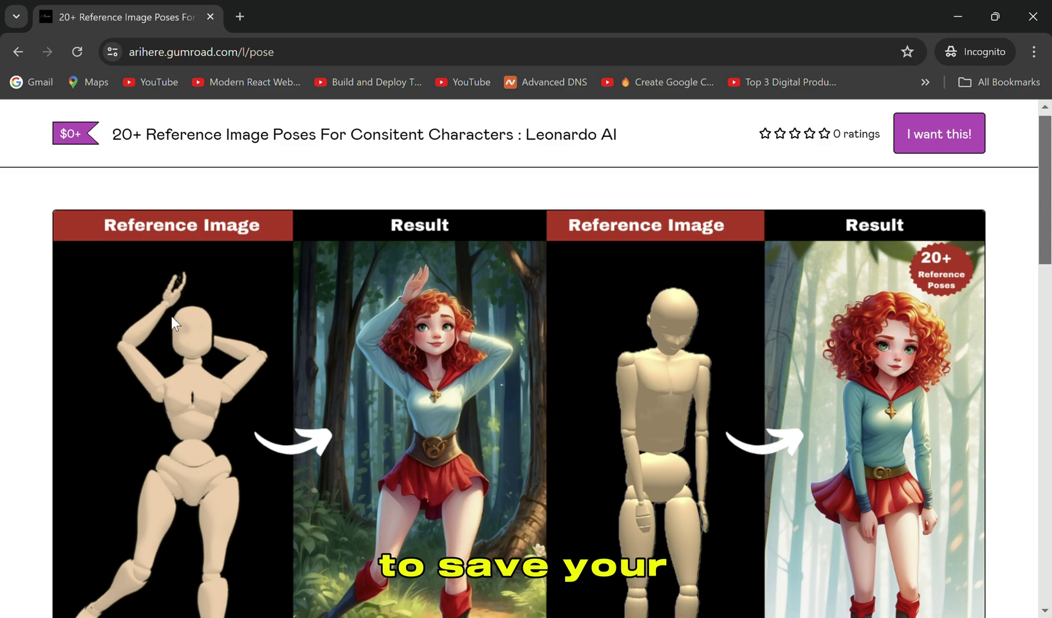
Order the 20+ Reference Image Poses pack at price 0, entering the buyer's e-mail at checkout.
{"action": "scroll", "coordinate": [172, 317], "scroll_direction": "down", "scroll_amount": 5}
{"action": "scroll", "coordinate": [173, 324], "scroll_direction": "down", "scroll_amount": 3}
{"action": "left_click", "coordinate": [782, 292]}
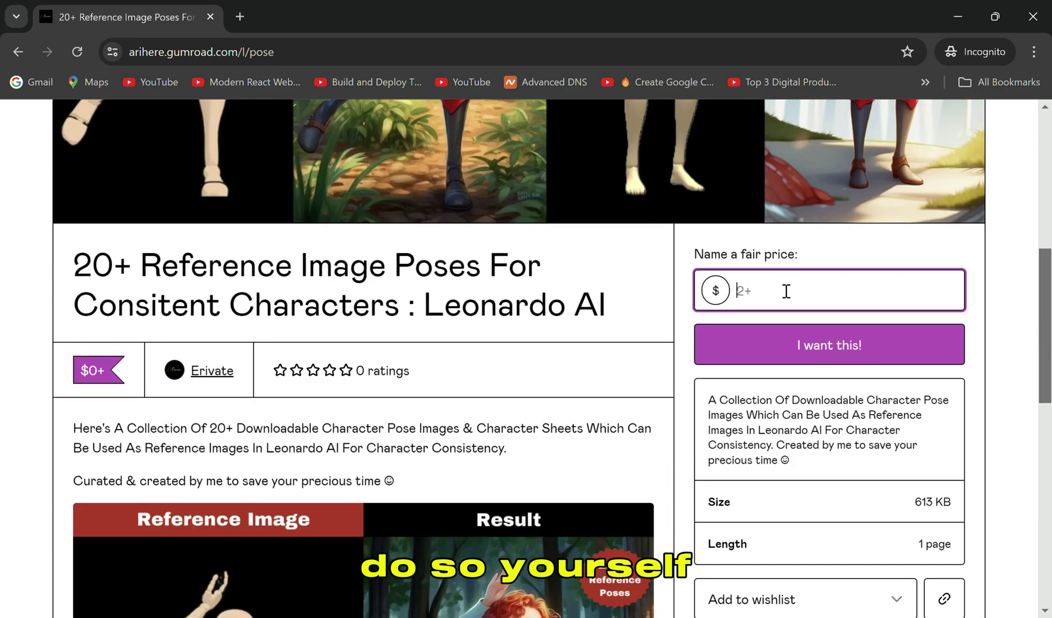
{"action": "type", "text": "0"}
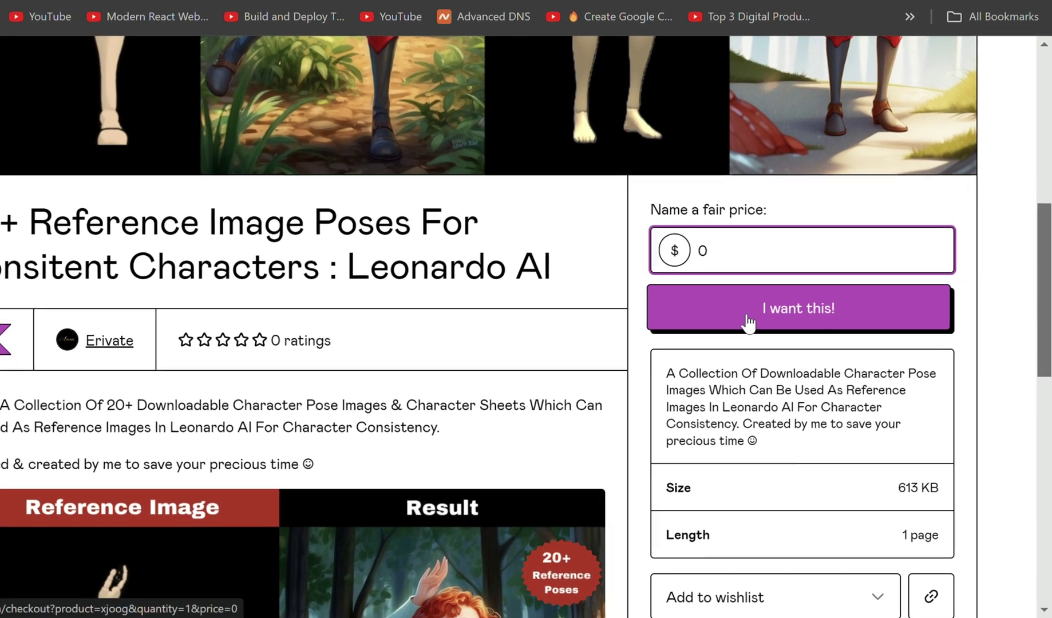
{"action": "left_click", "coordinate": [776, 345]}
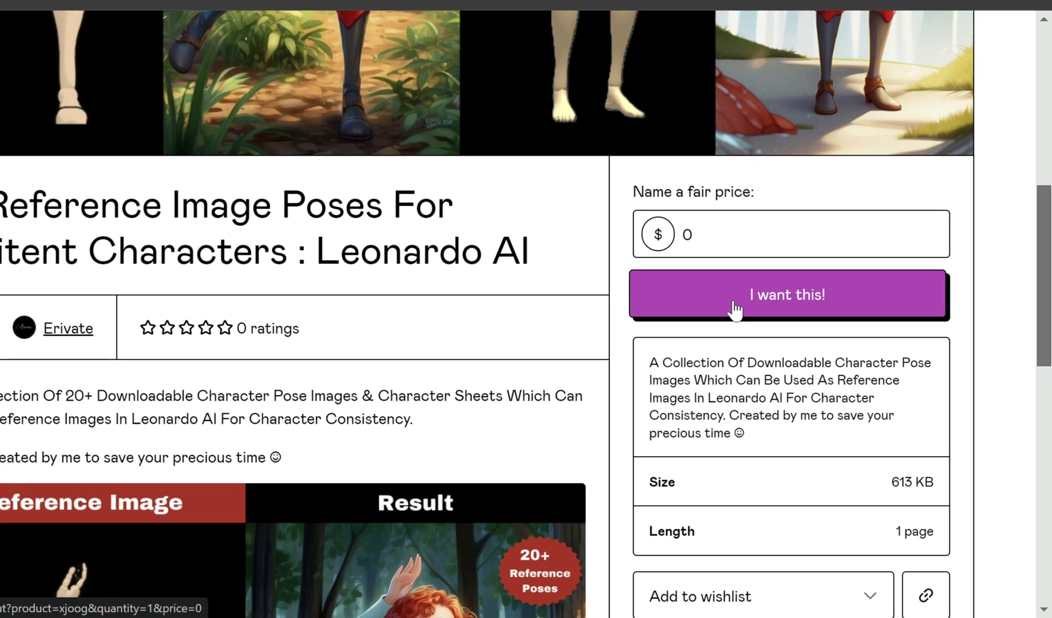
{"action": "left_click", "coordinate": [735, 309]}
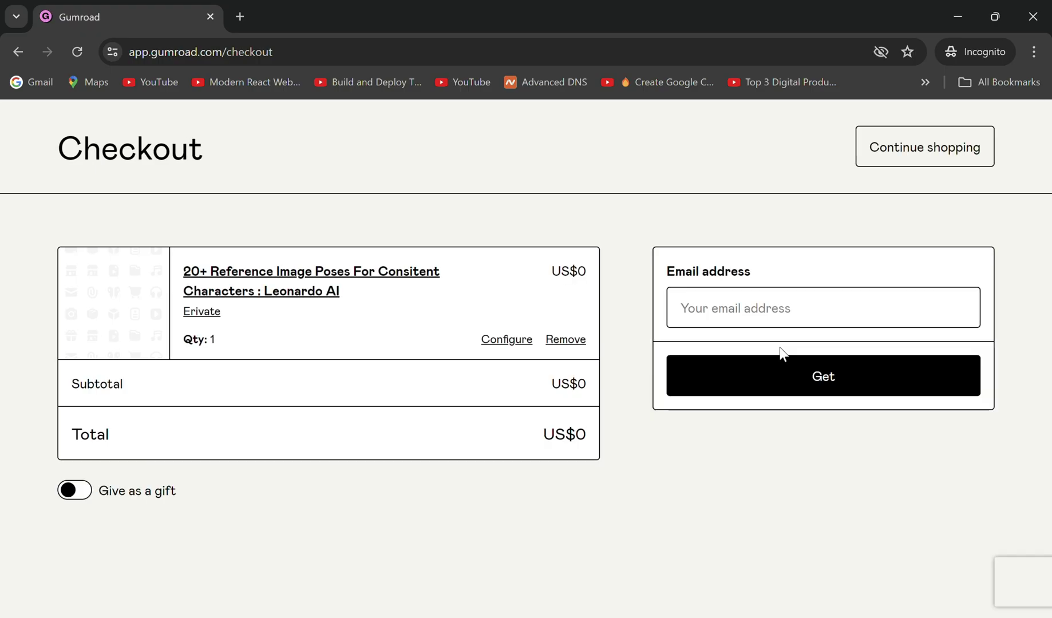
{"action": "left_click", "coordinate": [779, 312]}
{"action": "key", "text": "ctrl+v"}
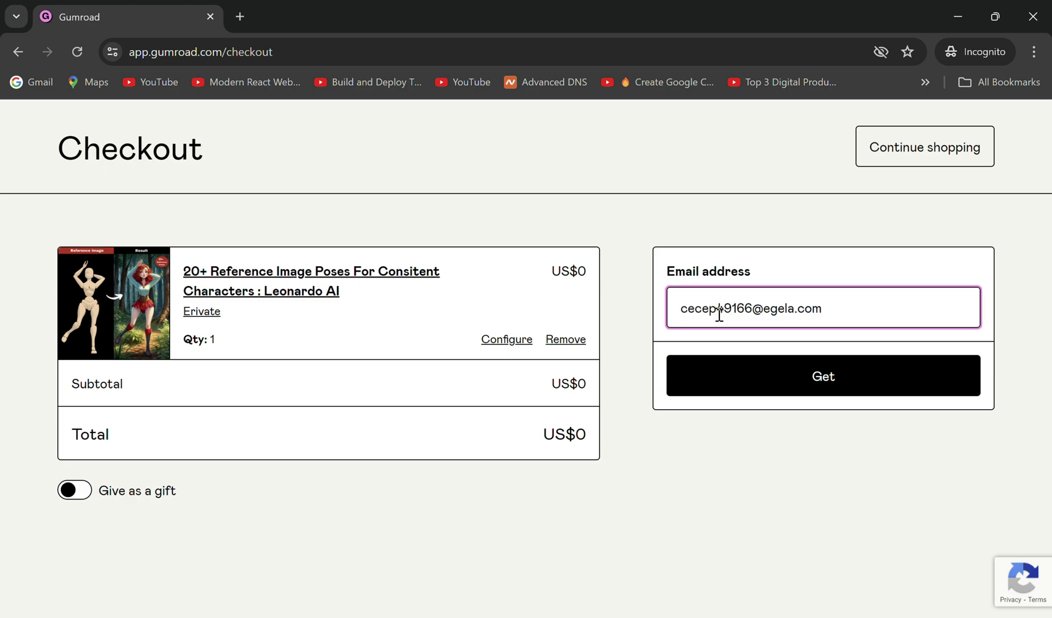
{"action": "left_click", "coordinate": [746, 380]}
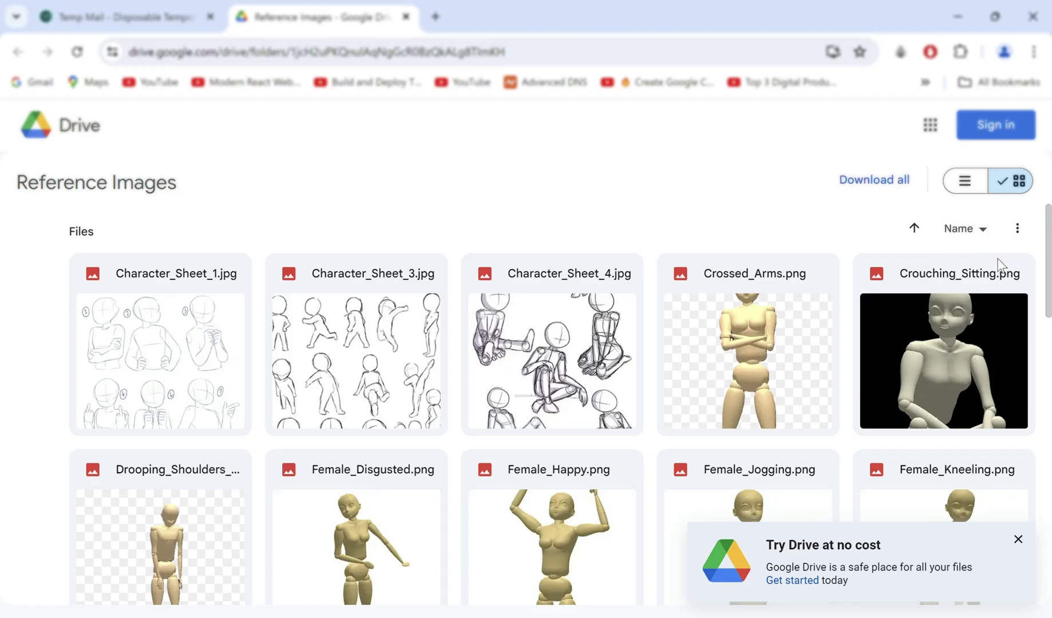
Set the pose guidance to Edge to Image at strength 0.60 and the model to DreamShaper v7.
{"action": "scroll", "coordinate": [549, 223], "scroll_direction": "down", "scroll_amount": 4}
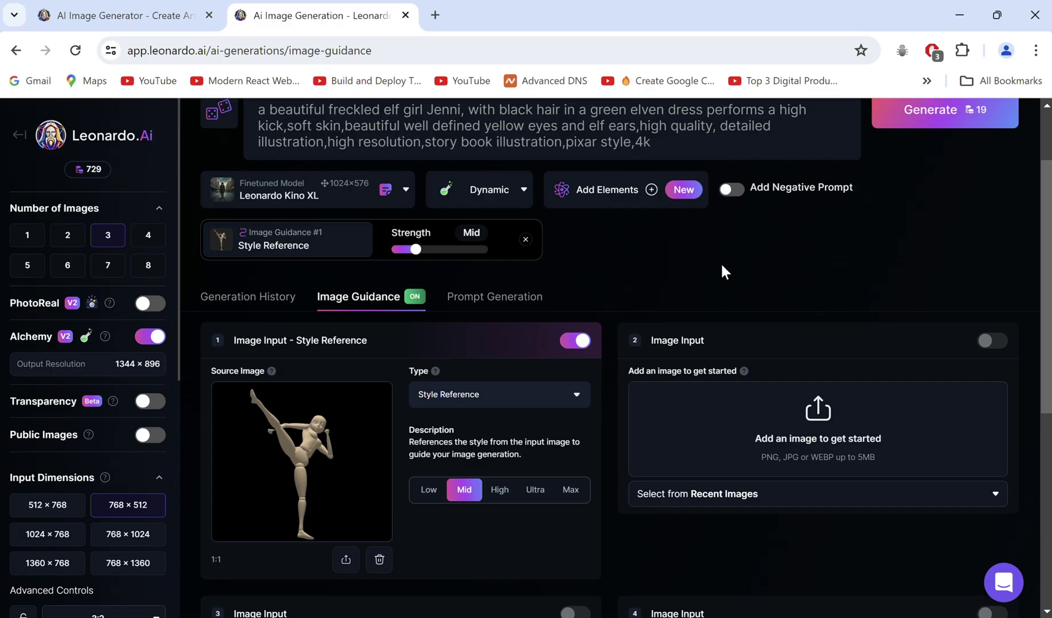
{"action": "left_click", "coordinate": [487, 395]}
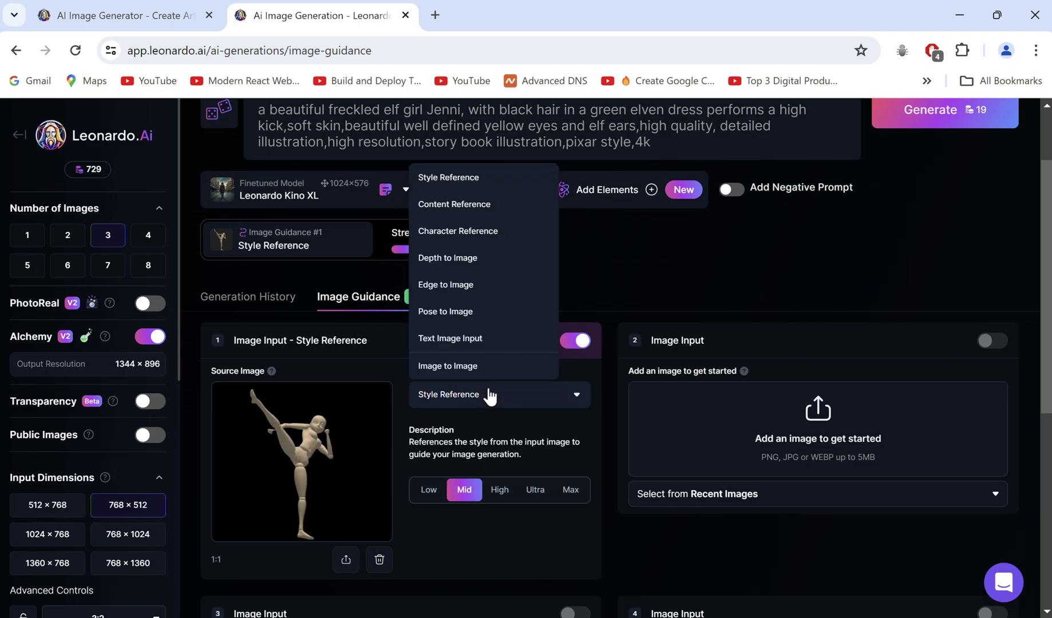
{"action": "left_click", "coordinate": [478, 288]}
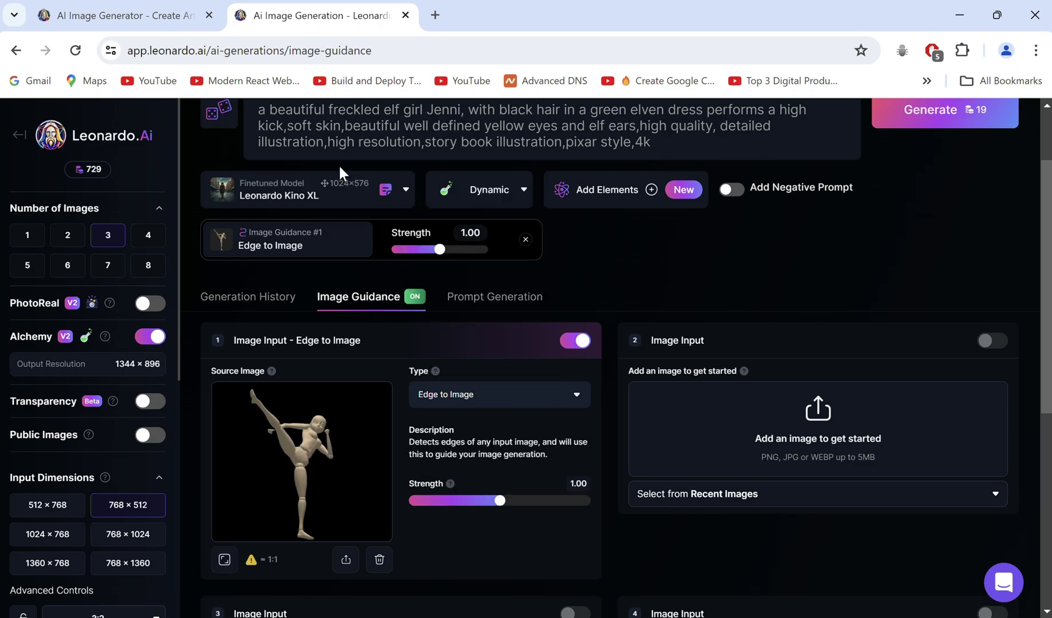
{"action": "left_click", "coordinate": [336, 184]}
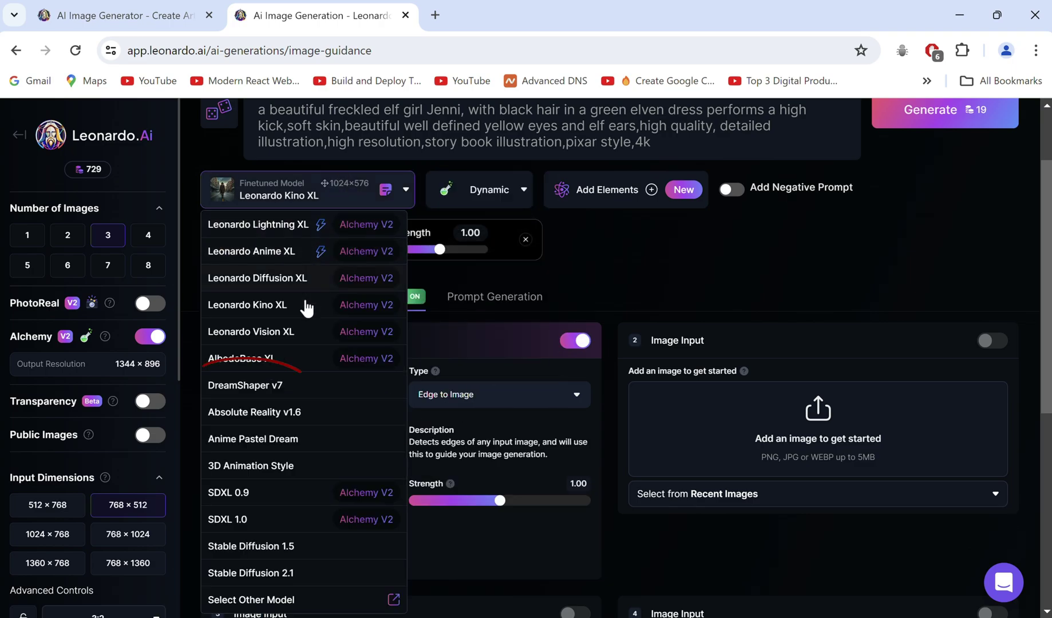
{"action": "left_click", "coordinate": [293, 389]}
{"action": "left_click_drag", "start_coordinate": [496, 506], "coordinate": [462, 509]}
{"action": "scroll", "coordinate": [462, 509], "scroll_direction": "up", "scroll_amount": 2}
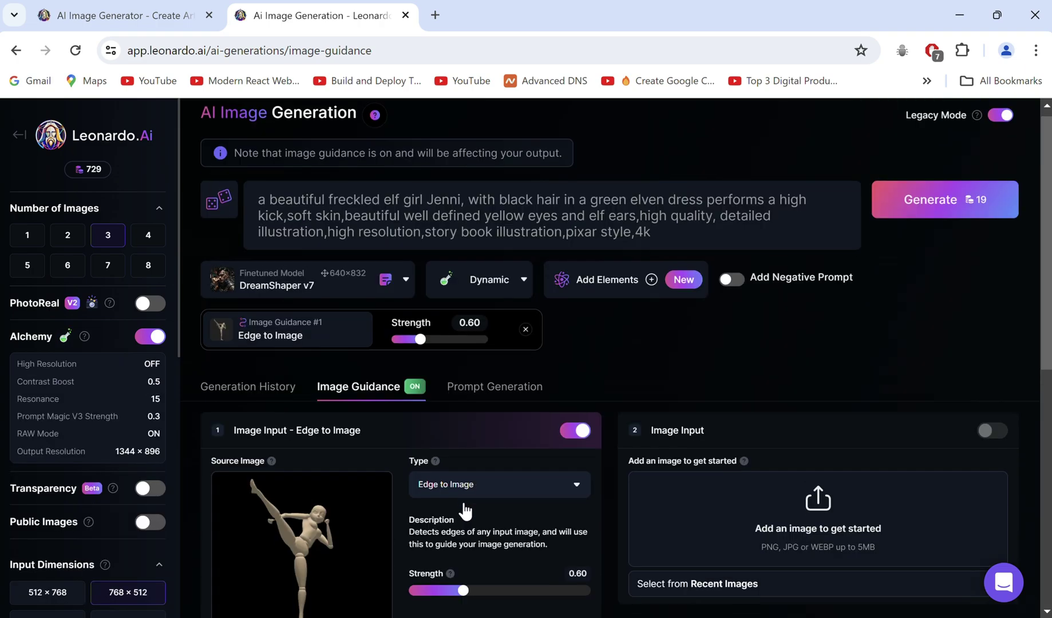
{"action": "left_click", "coordinate": [271, 407]}
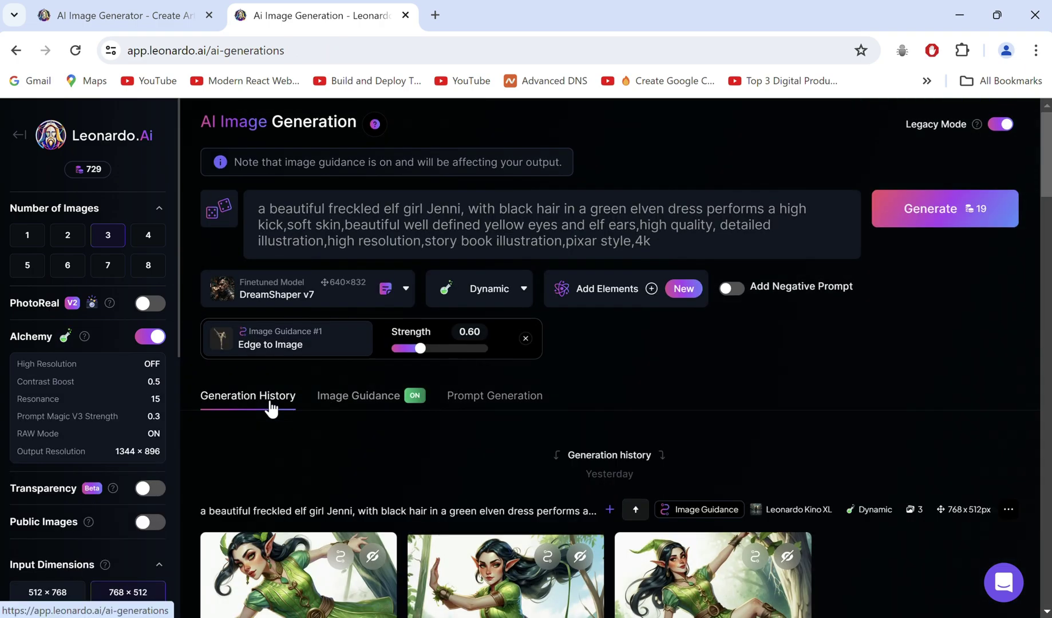
Rewrite the prompt for red-haired sorceress Anna, turn Alchemy off, set 640×832 and generate.
{"action": "left_click_drag", "start_coordinate": [327, 209], "coordinate": [669, 240]}
{"action": "type", "text": "girl sorderer Anna"}
{"action": "type", "text": "with curly red hair wearing a hooded red robe in a high kick pose, in a sunlit forest, soft skin,beautiful well defined eyes,high quality, detailed illustration,high resolution,story book illustration,water colour,pixar stlye,full body,chibi,kawai"}
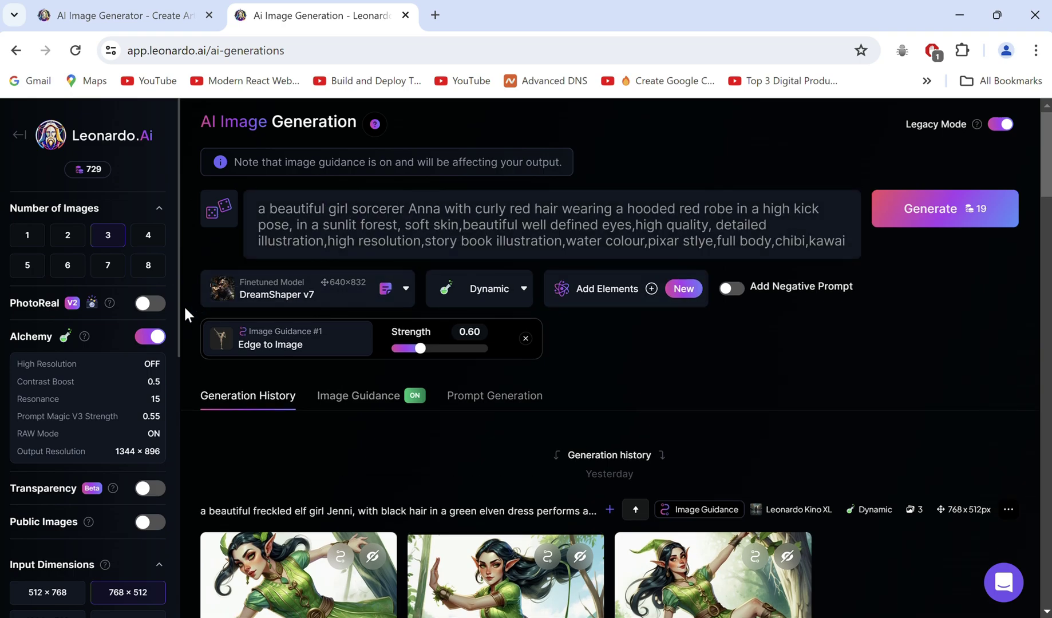
{"action": "left_click", "coordinate": [155, 335]}
{"action": "scroll", "coordinate": [83, 407], "scroll_direction": "down", "scroll_amount": 2}
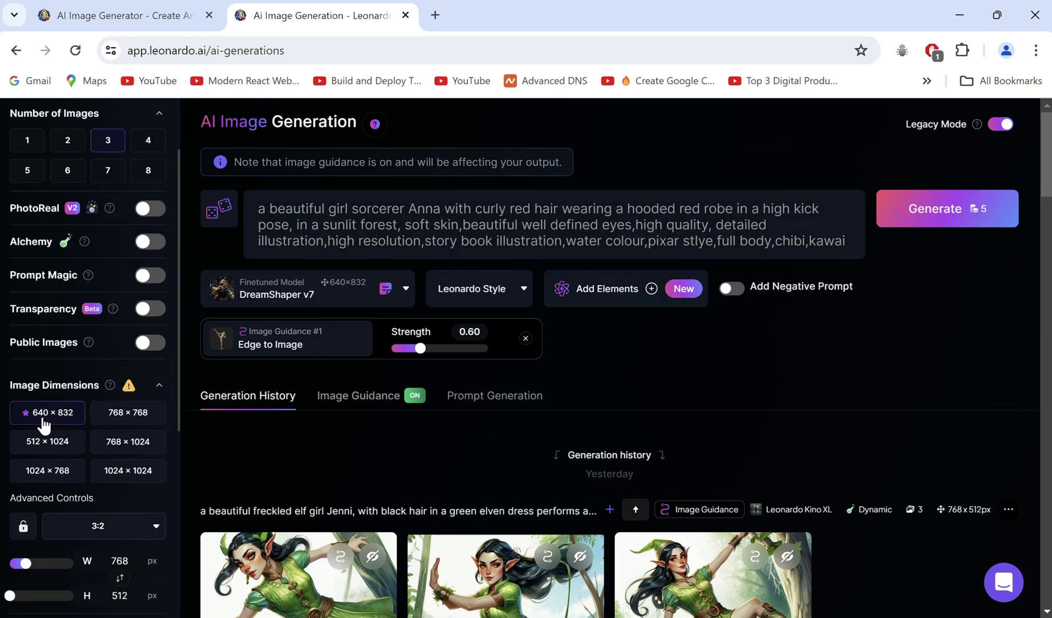
{"action": "left_click", "coordinate": [44, 426]}
{"action": "left_click", "coordinate": [928, 213]}
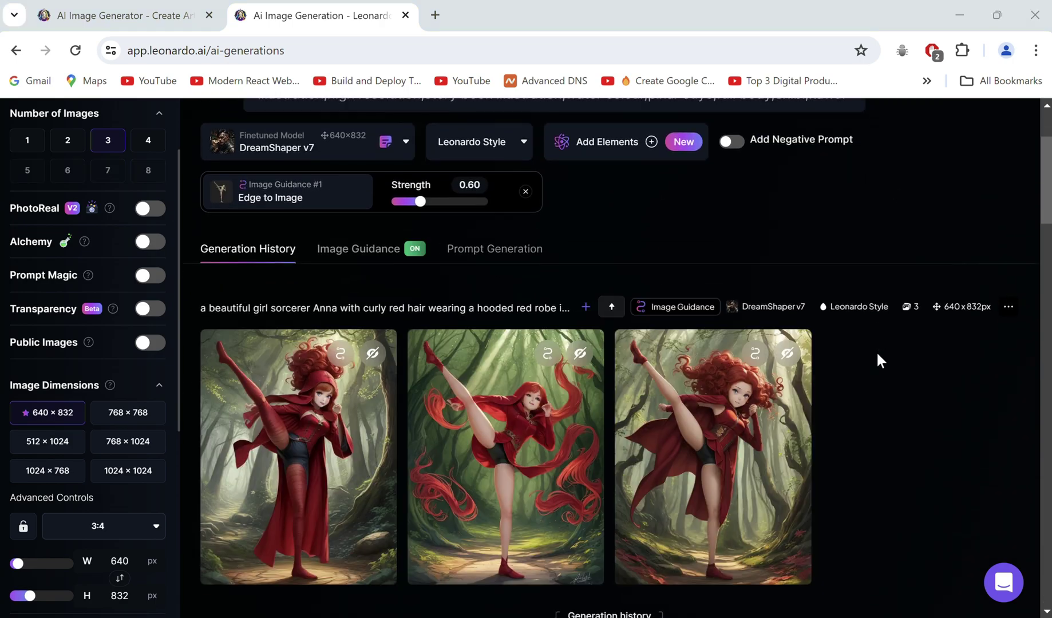
Copy the sorceress images' seed into the fixed seed and remove the current pose image.
{"action": "scroll", "coordinate": [880, 361], "scroll_direction": "down", "scroll_amount": 1}
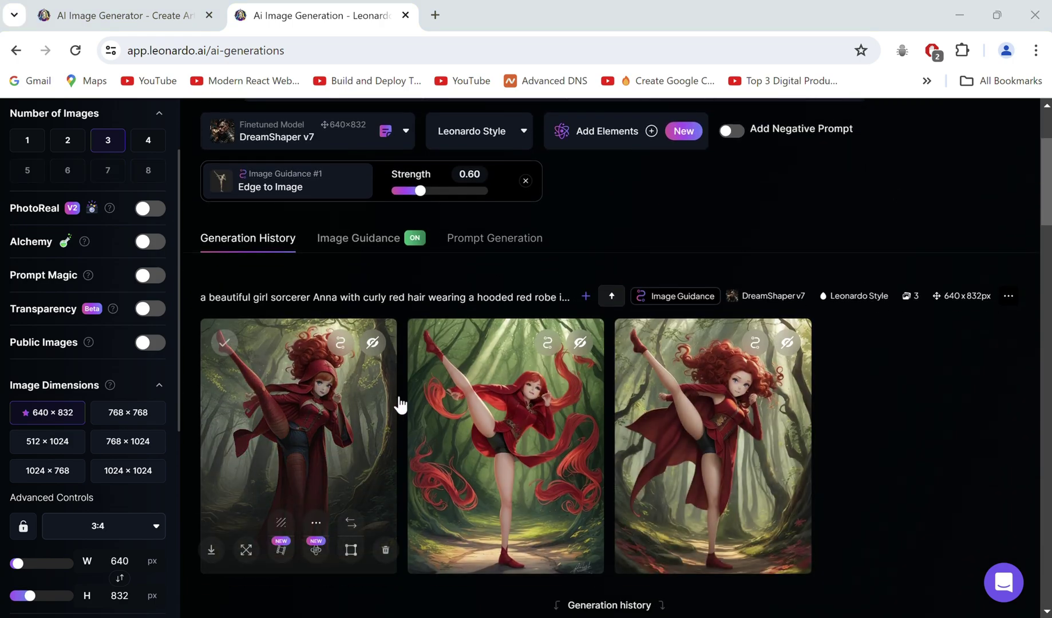
{"action": "left_click", "coordinate": [662, 439]}
{"action": "left_click", "coordinate": [986, 355]}
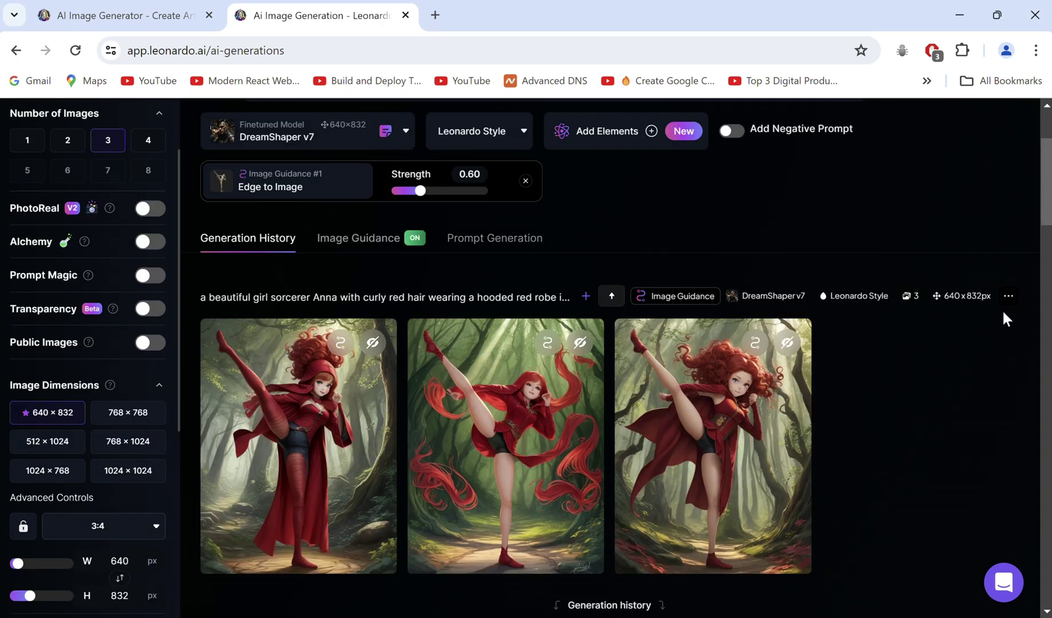
{"action": "left_click", "coordinate": [1012, 296]}
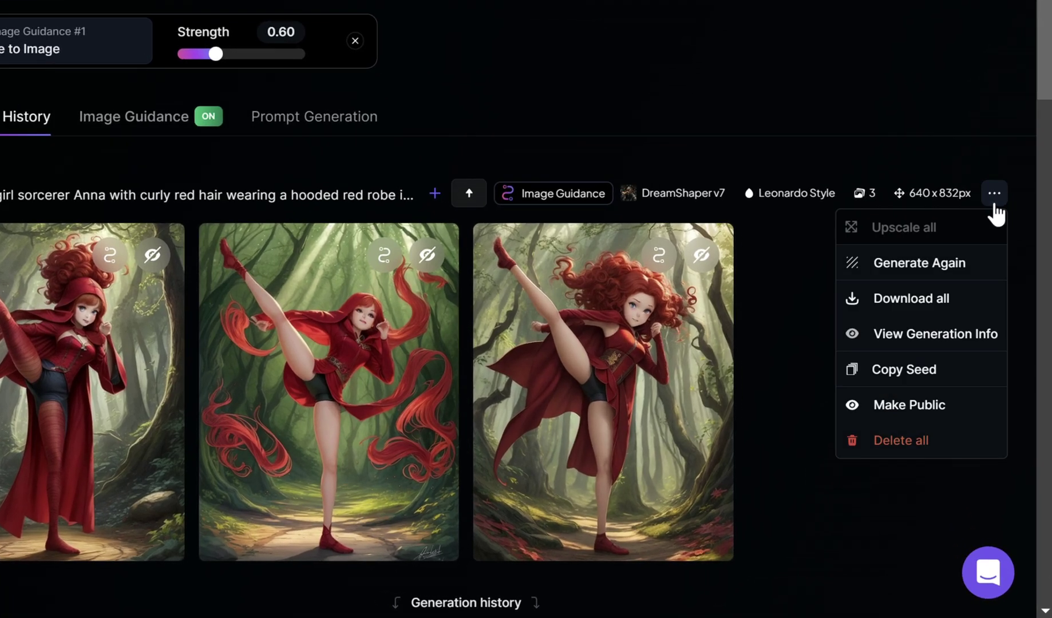
{"action": "left_click", "coordinate": [917, 381]}
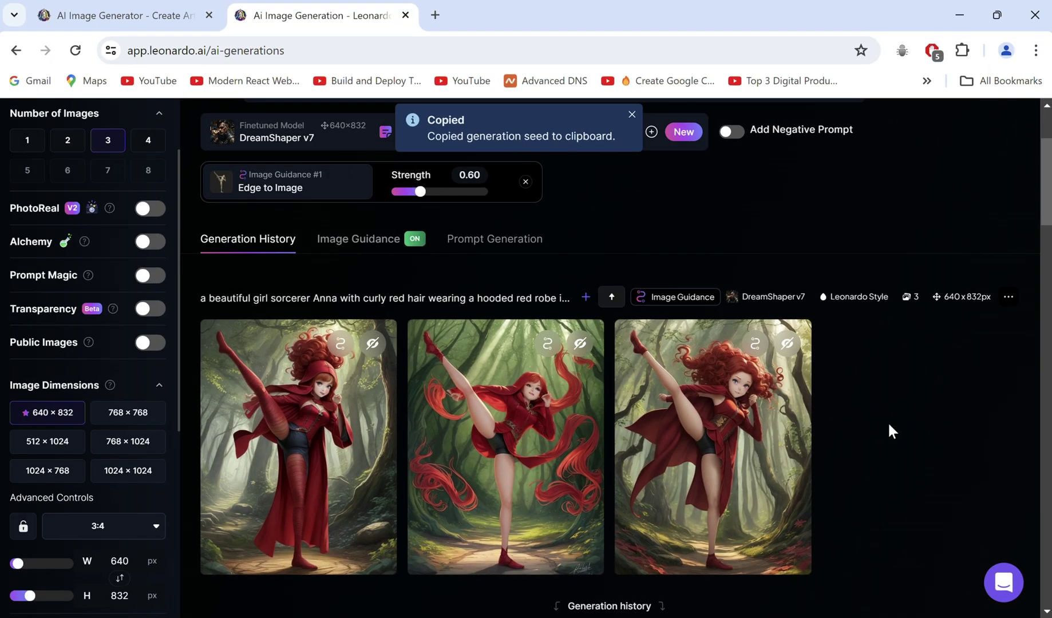
{"action": "scroll", "coordinate": [809, 346], "scroll_direction": "up", "scroll_amount": 3}
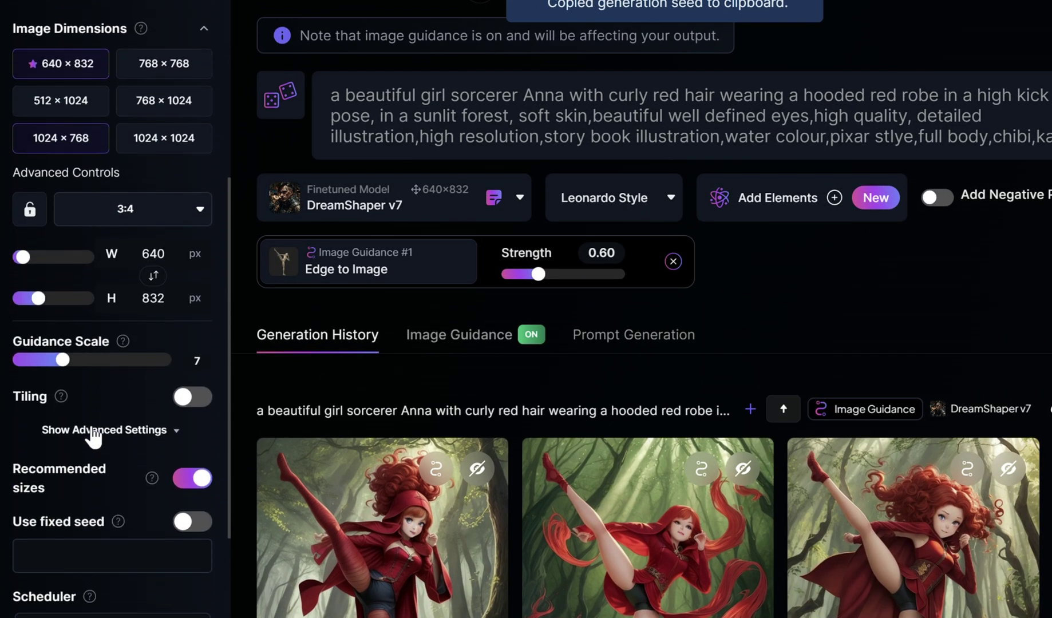
{"action": "scroll", "coordinate": [93, 438], "scroll_direction": "down", "scroll_amount": 1}
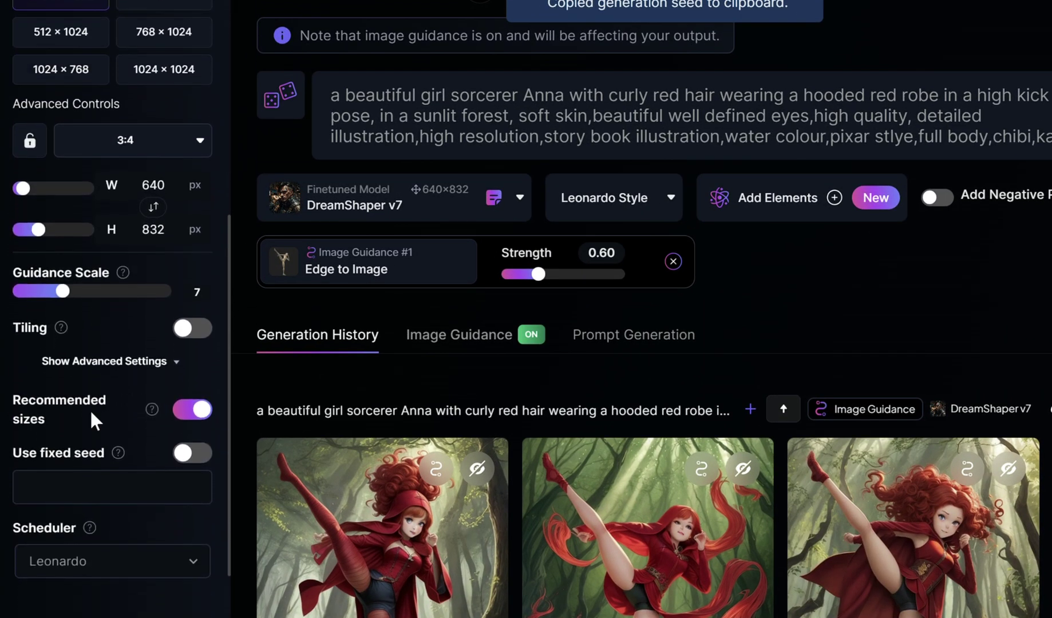
{"action": "left_click", "coordinate": [157, 477]}
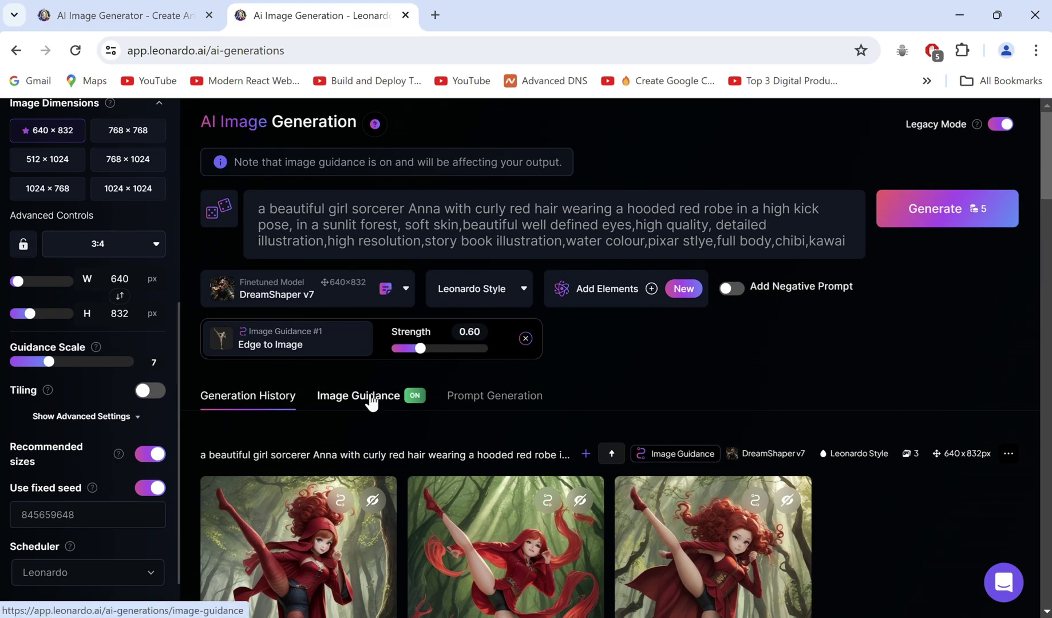
{"action": "left_click", "coordinate": [459, 334]}
{"action": "left_click", "coordinate": [378, 575]}
Pick a new pose guidance image, change the pose to 'posing with her arms up', and generate.
{"action": "left_click", "coordinate": [388, 394]}
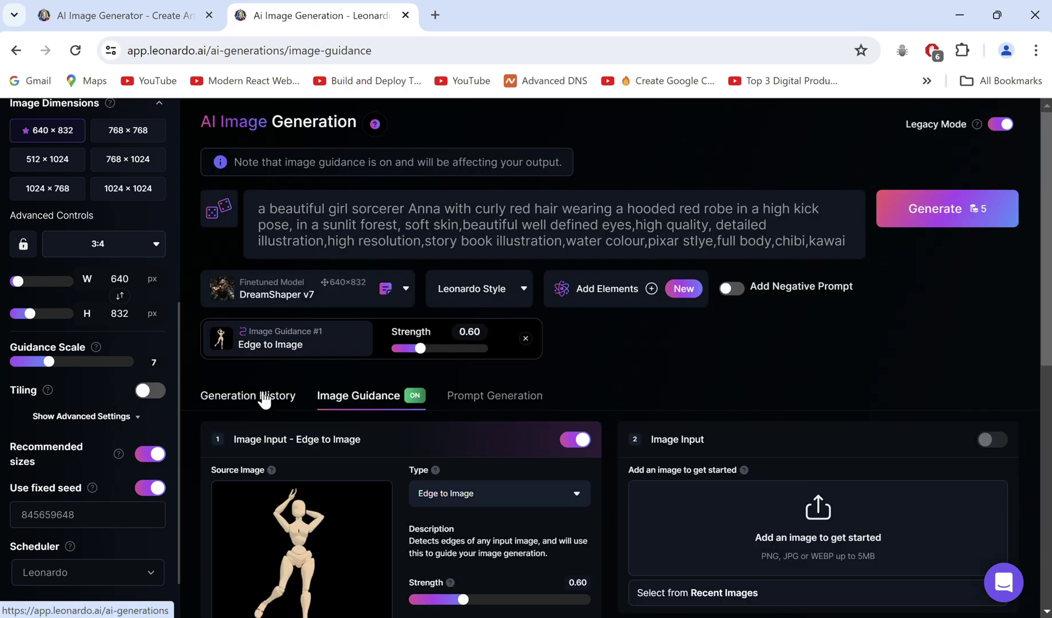
{"action": "left_click", "coordinate": [264, 401]}
{"action": "left_click_drag", "start_coordinate": [734, 210], "coordinate": [298, 226]}
{"action": "type", "text": "posing with her ar"}
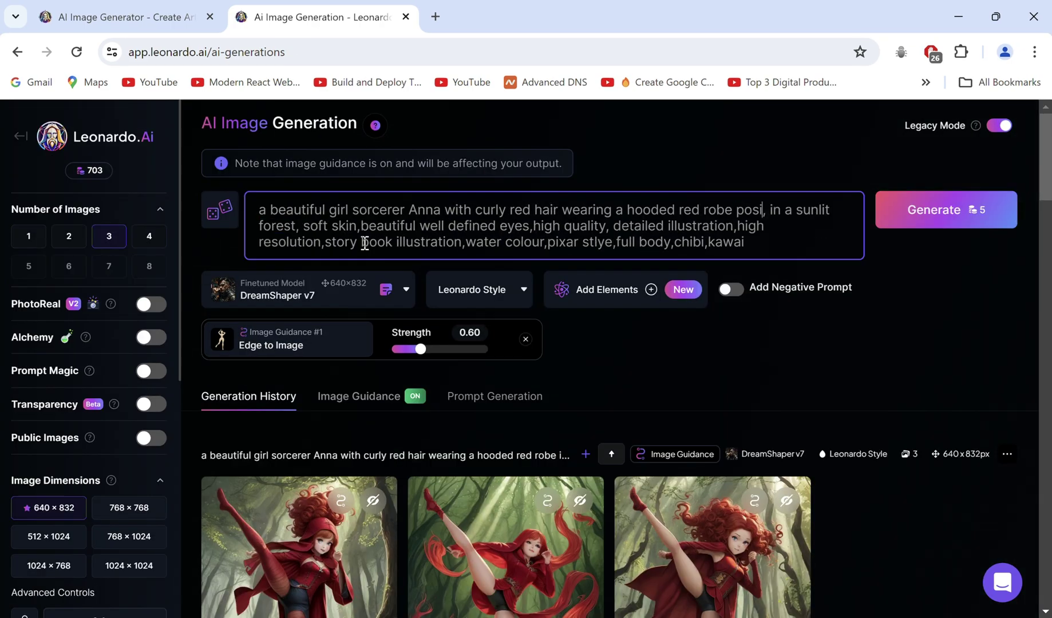
{"action": "type", "text": "ms up"}
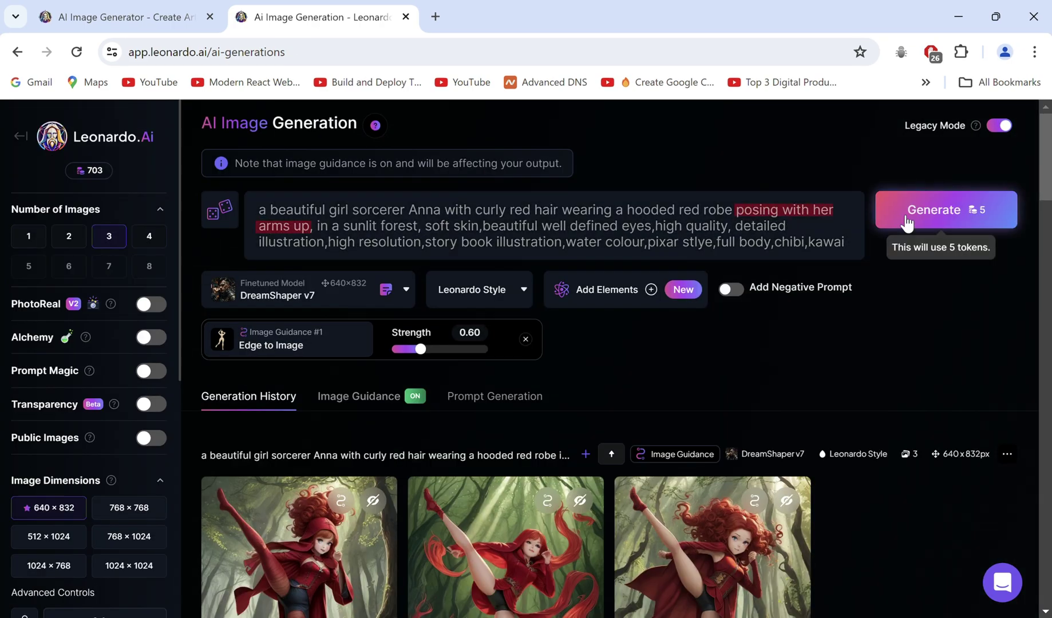
{"action": "left_click", "coordinate": [913, 208]}
Generate the arms-up images again in 3D Animation Style.
{"action": "scroll", "coordinate": [840, 371], "scroll_direction": "down", "scroll_amount": 3}
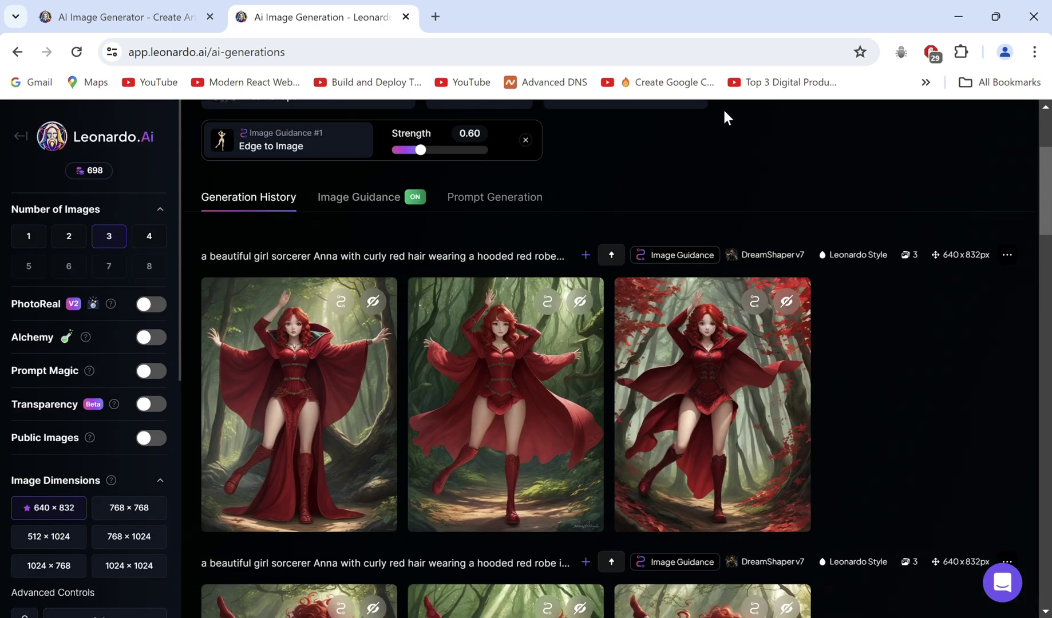
{"action": "scroll", "coordinate": [724, 114], "scroll_direction": "down", "scroll_amount": 2}
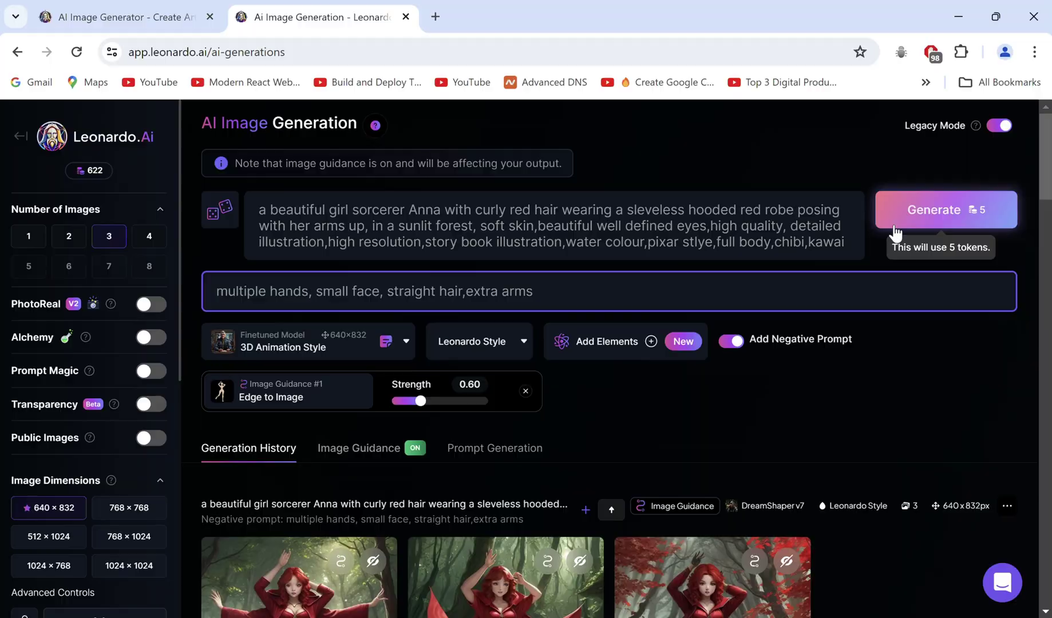
{"action": "left_click", "coordinate": [942, 207]}
{"action": "scroll", "coordinate": [813, 505], "scroll_direction": "down", "scroll_amount": 3}
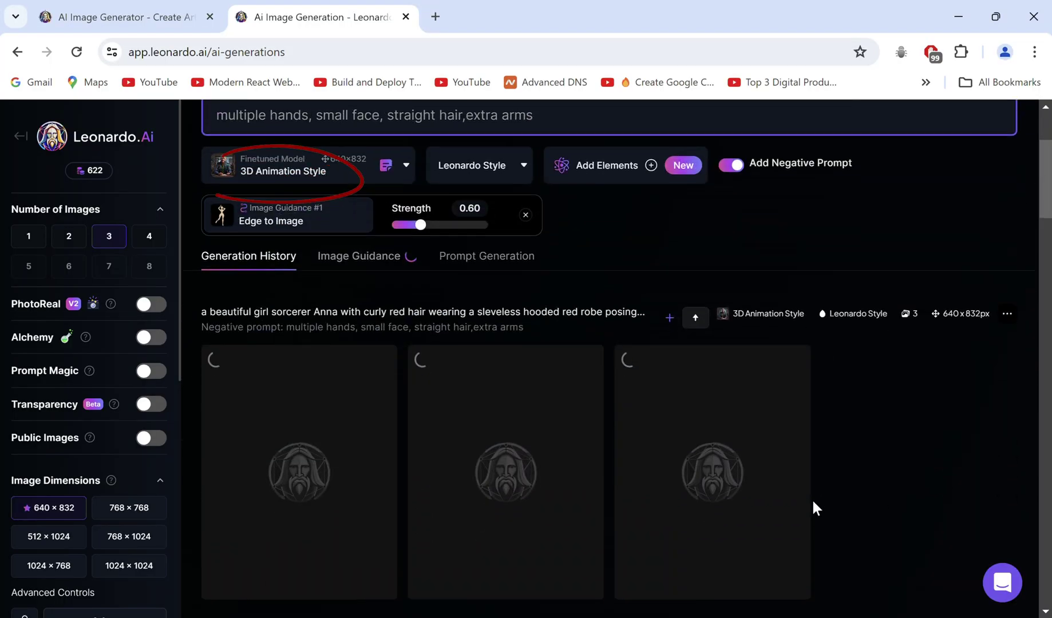
{"action": "scroll", "coordinate": [479, 379], "scroll_direction": "up", "scroll_amount": 4}
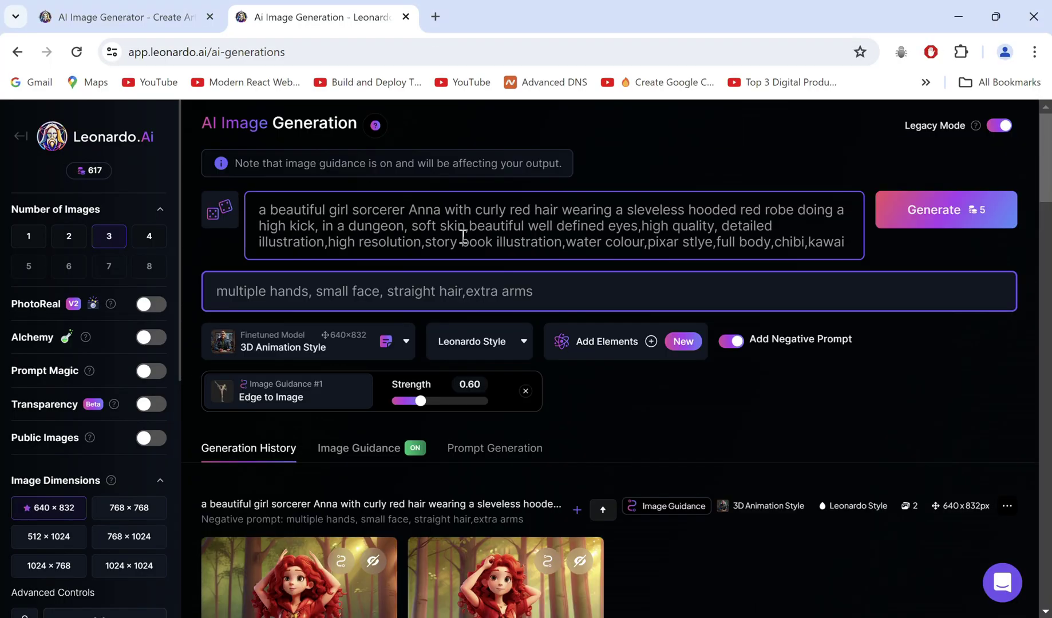
Generate high-kick images in a dungeon, then view a forest and a kicking result full size.
{"action": "left_click", "coordinate": [910, 221]}
{"action": "scroll", "coordinate": [862, 427], "scroll_direction": "down", "scroll_amount": 3}
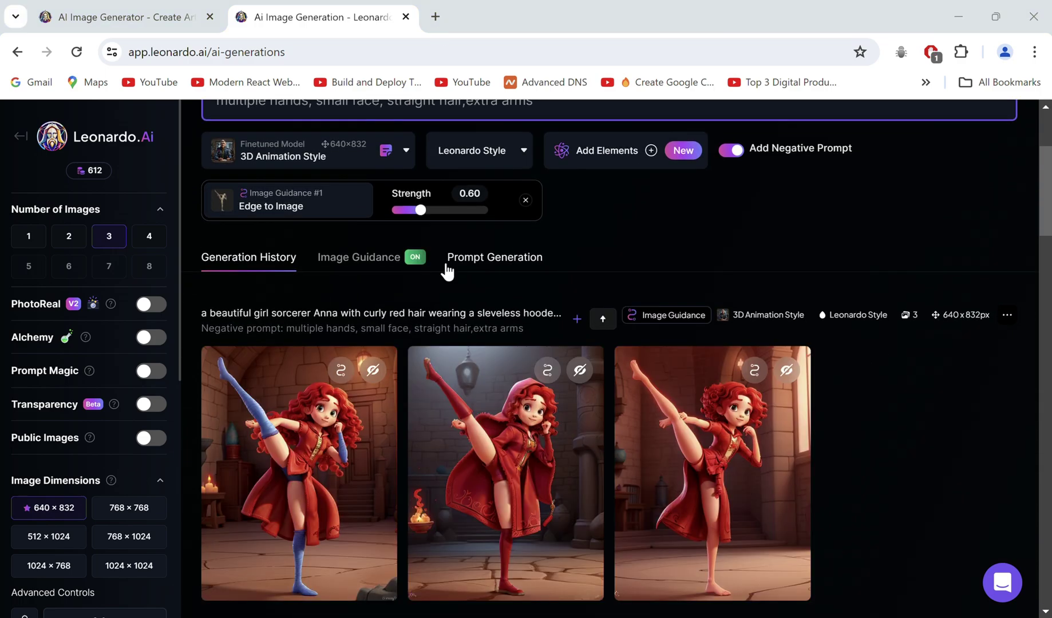
{"action": "scroll", "coordinate": [411, 428], "scroll_direction": "down", "scroll_amount": 4}
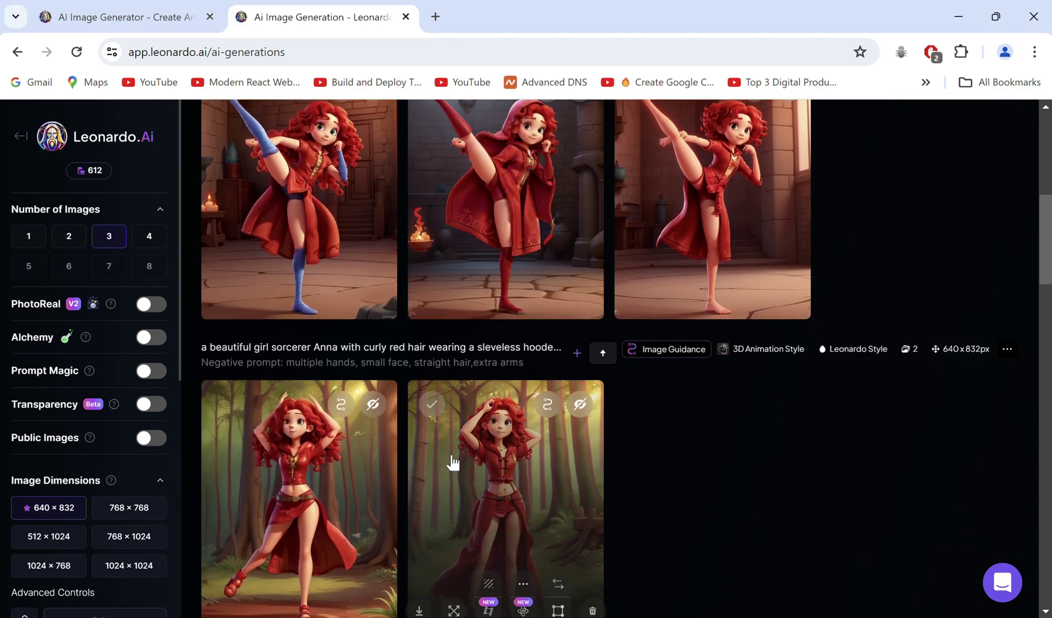
{"action": "left_click", "coordinate": [453, 463]}
{"action": "left_click", "coordinate": [849, 384]}
{"action": "left_click", "coordinate": [275, 228]}
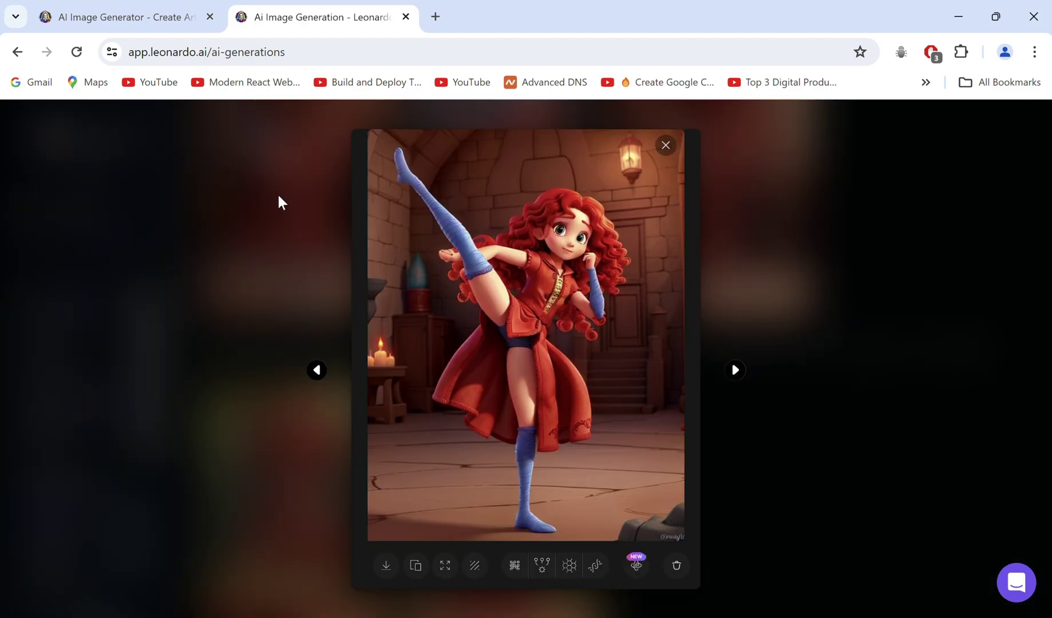
{"action": "left_click", "coordinate": [852, 481]}
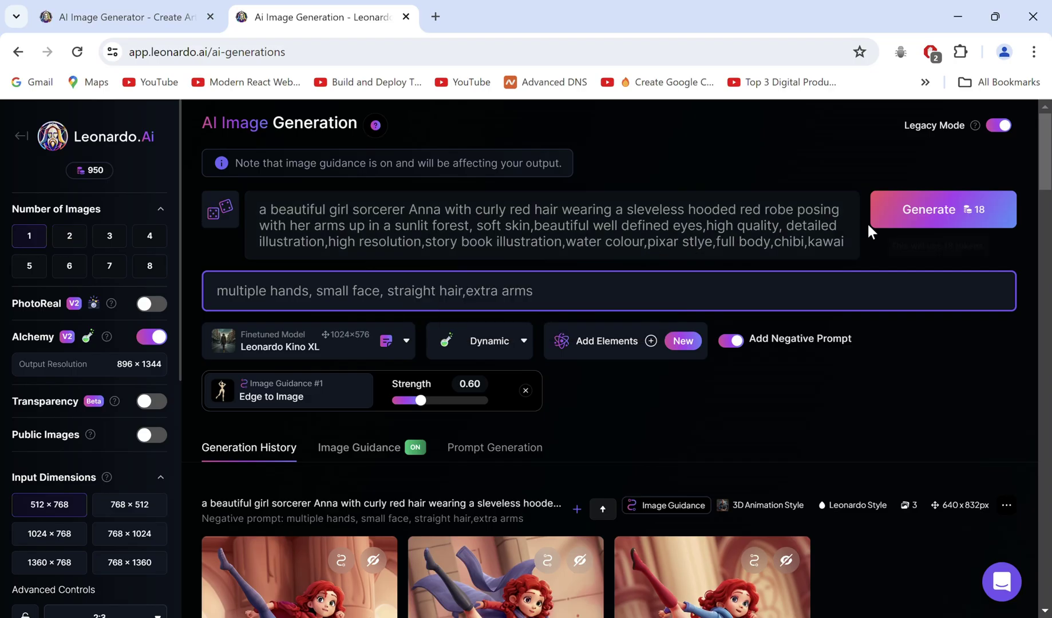
Generate arms-up images with Leonardo Kino XL and remove the background from one of them.
{"action": "left_click", "coordinate": [987, 207]}
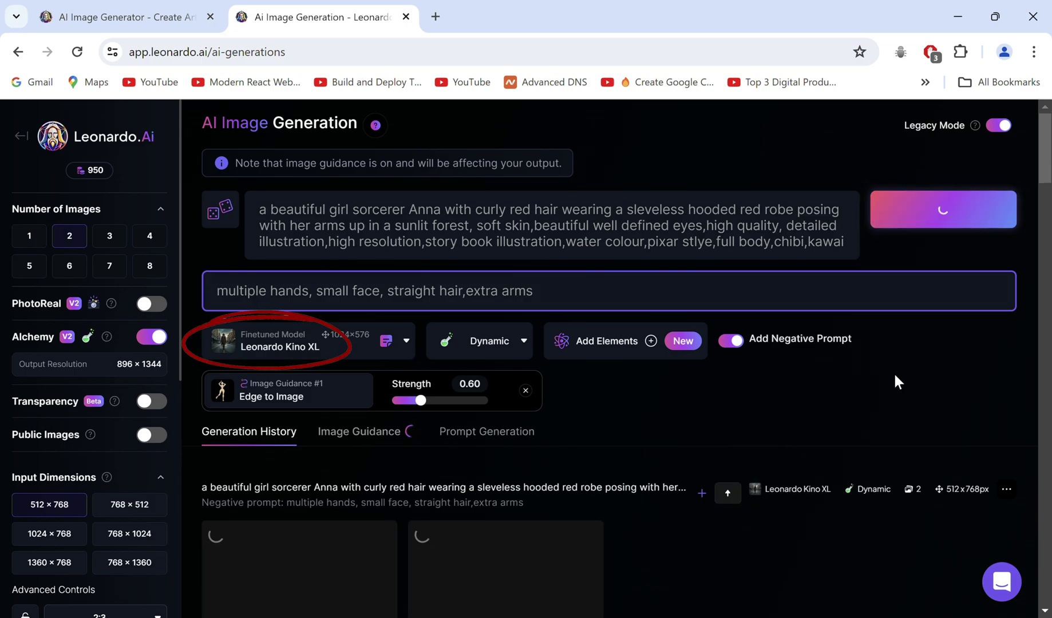
{"action": "scroll", "coordinate": [882, 458], "scroll_direction": "down", "scroll_amount": 3}
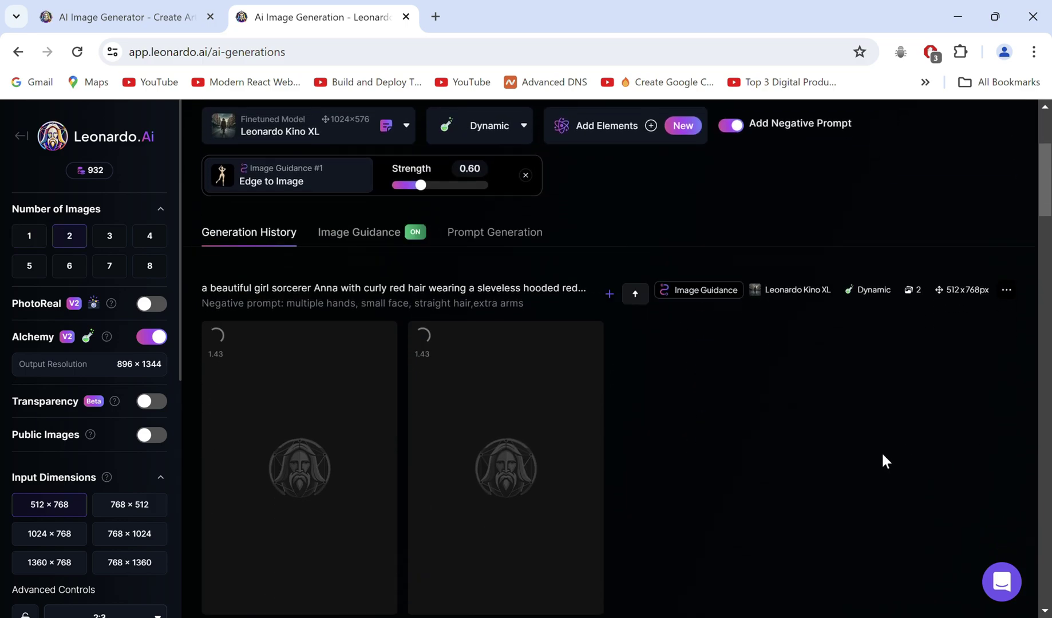
{"action": "scroll", "coordinate": [882, 458], "scroll_direction": "down", "scroll_amount": 1}
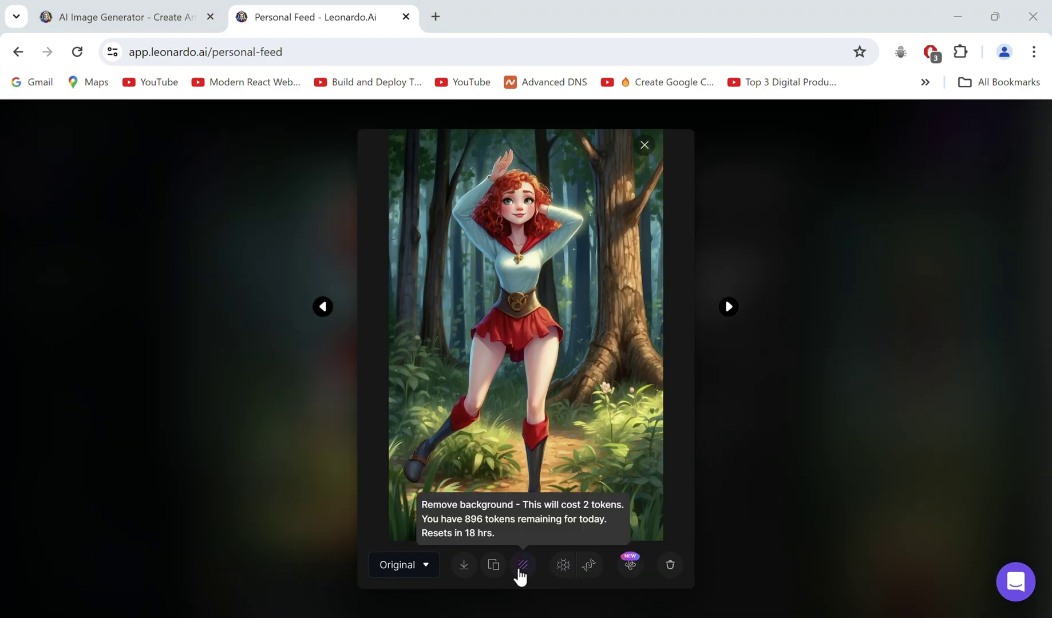
{"action": "left_click", "coordinate": [519, 567]}
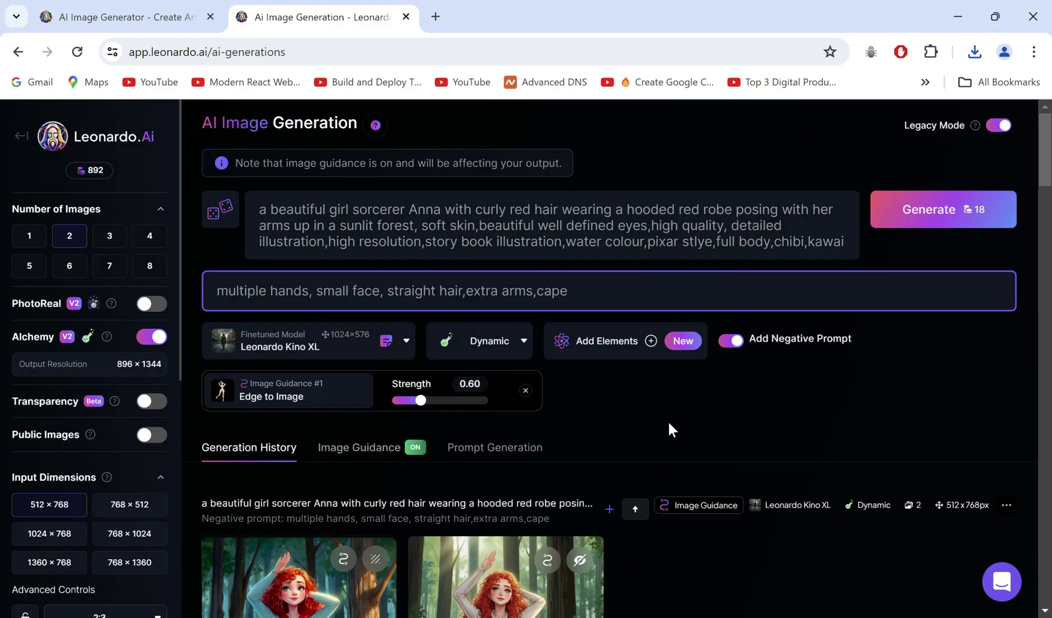
Replace the Edge to Image guidance source with the kicking figure from recent images.
{"action": "left_click", "coordinate": [359, 447]}
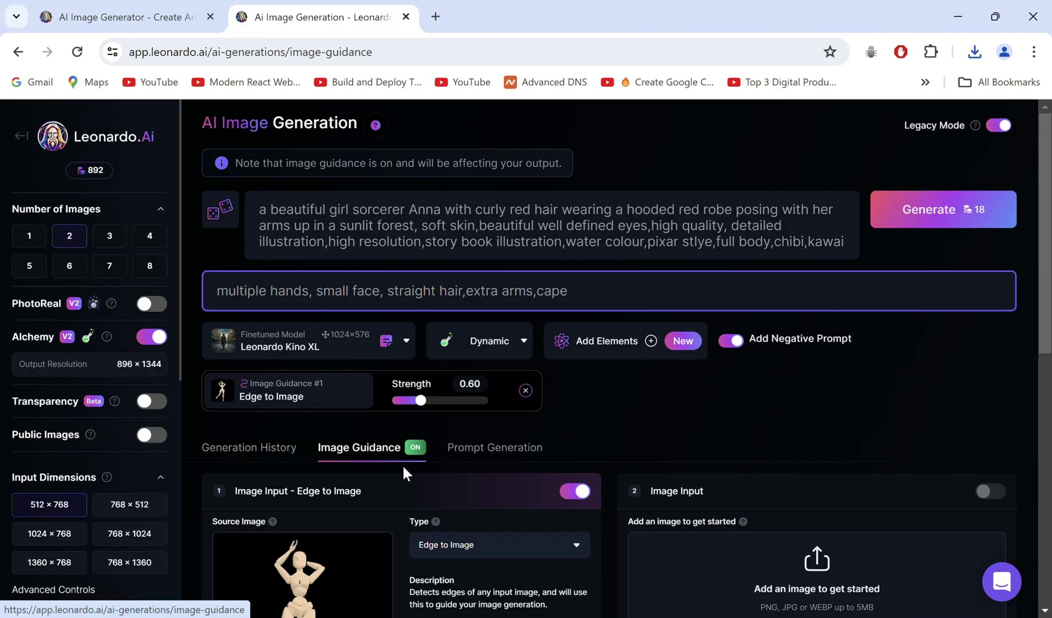
{"action": "scroll", "coordinate": [456, 498], "scroll_direction": "down", "scroll_amount": 2}
{"action": "left_click", "coordinate": [382, 559]}
{"action": "left_click", "coordinate": [383, 471]}
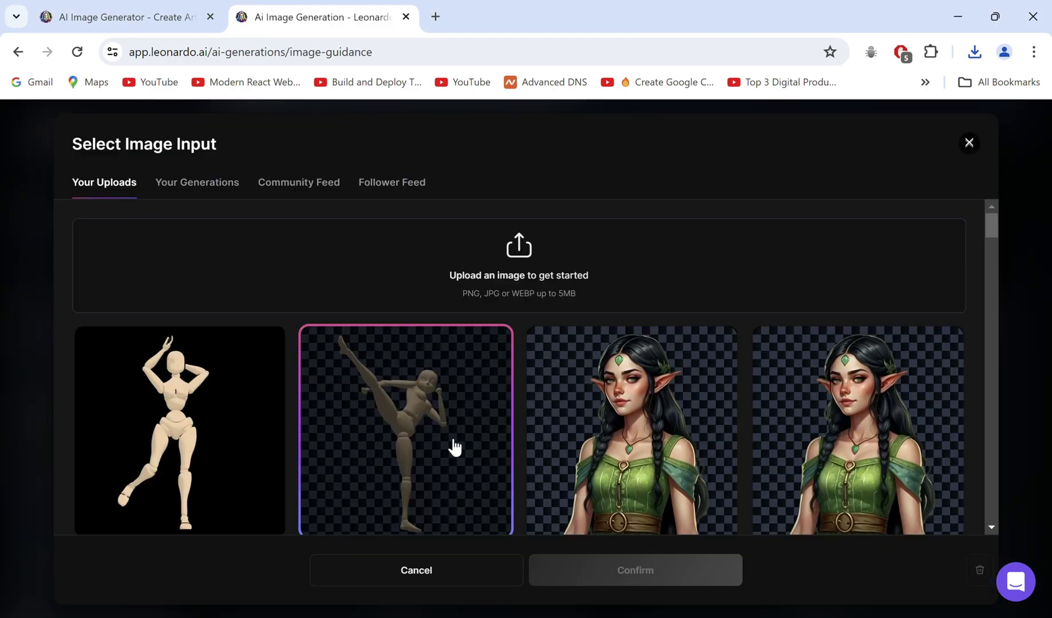
{"action": "left_click", "coordinate": [455, 448]}
{"action": "left_click", "coordinate": [575, 575]}
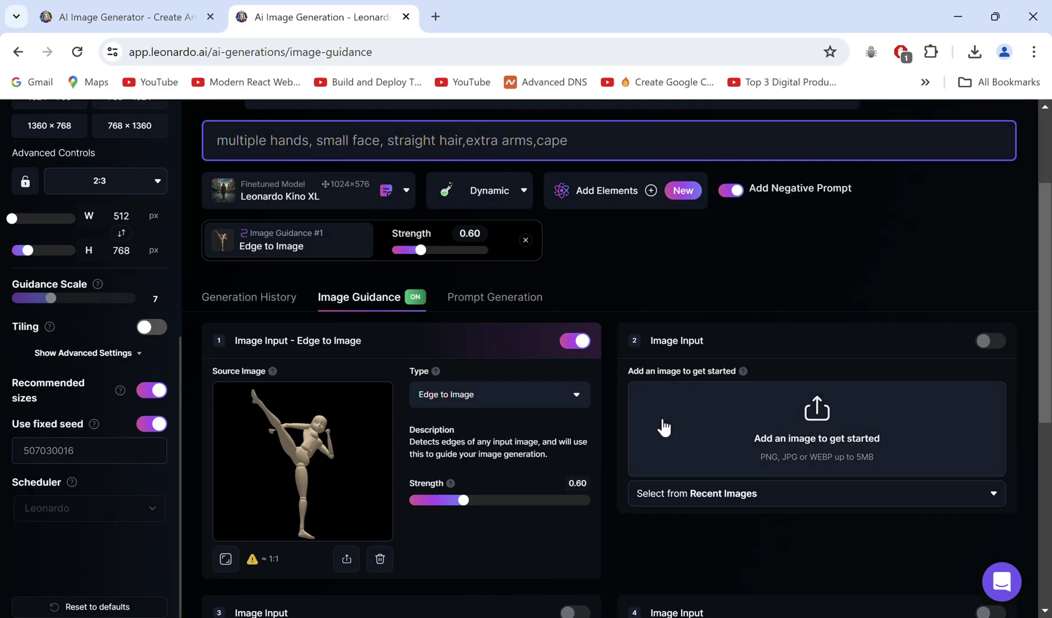
Add an uploaded image as a second guidance Style Reference at Max strength.
{"action": "left_click", "coordinate": [694, 434]}
{"action": "left_click", "coordinate": [407, 274]}
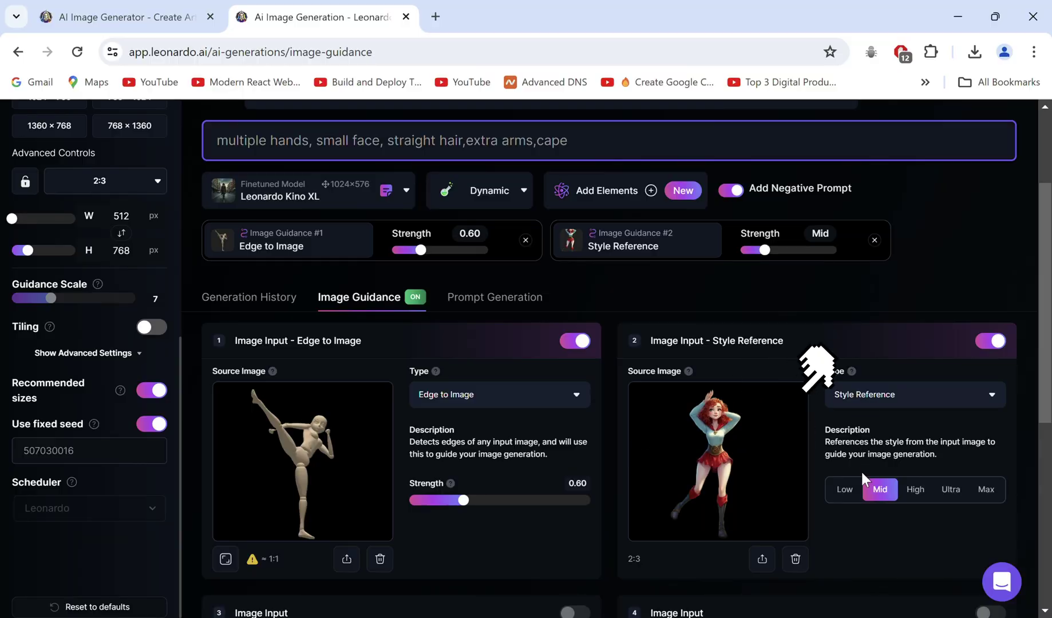
{"action": "left_click", "coordinate": [983, 491]}
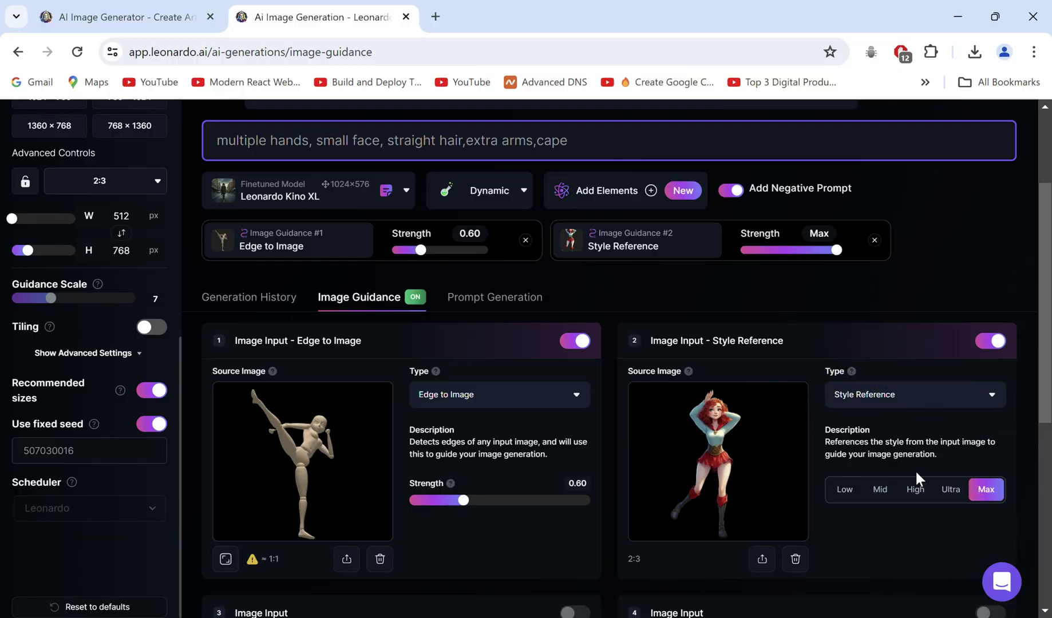
{"action": "scroll", "coordinate": [824, 449], "scroll_direction": "up", "scroll_amount": 3}
{"action": "left_click", "coordinate": [241, 449]}
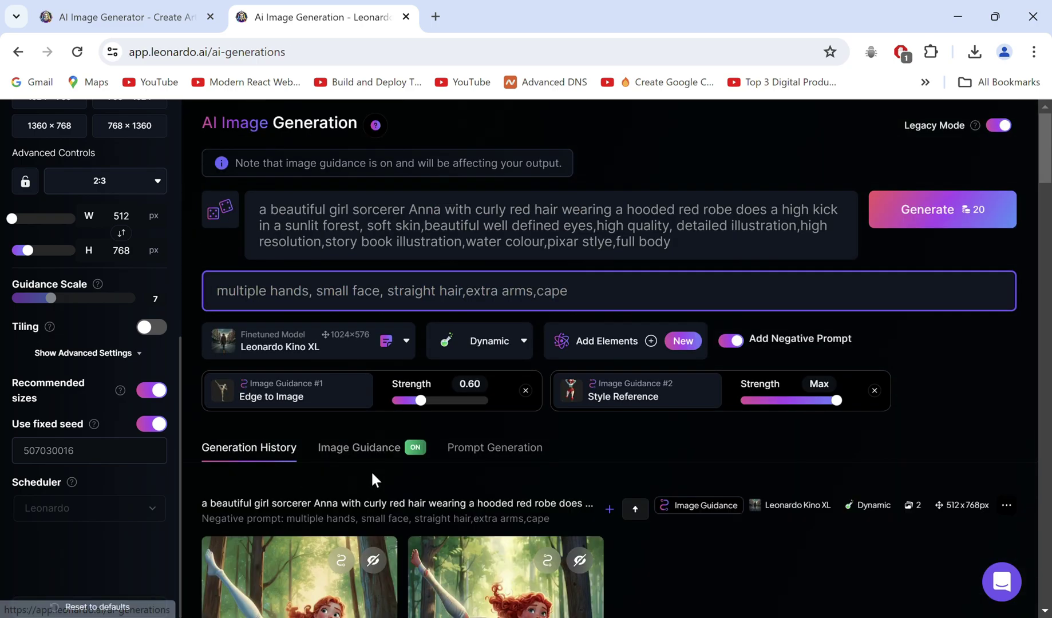
Generate high-kick images using both guidances and inspect the first one full size.
{"action": "left_click", "coordinate": [942, 209]}
{"action": "scroll", "coordinate": [821, 537], "scroll_direction": "down", "scroll_amount": 4}
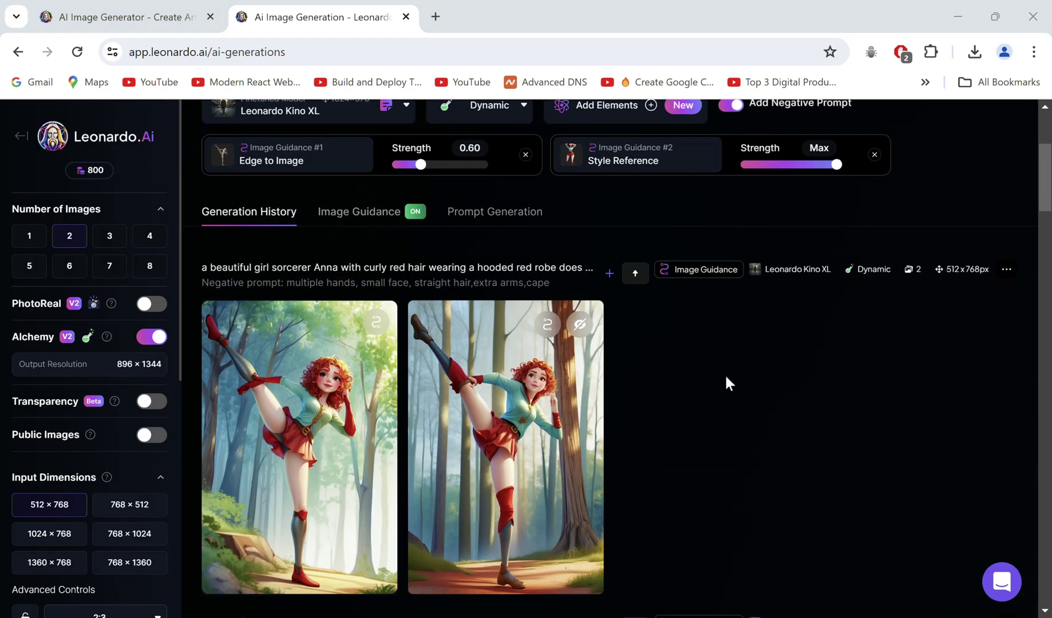
{"action": "left_click", "coordinate": [323, 449]}
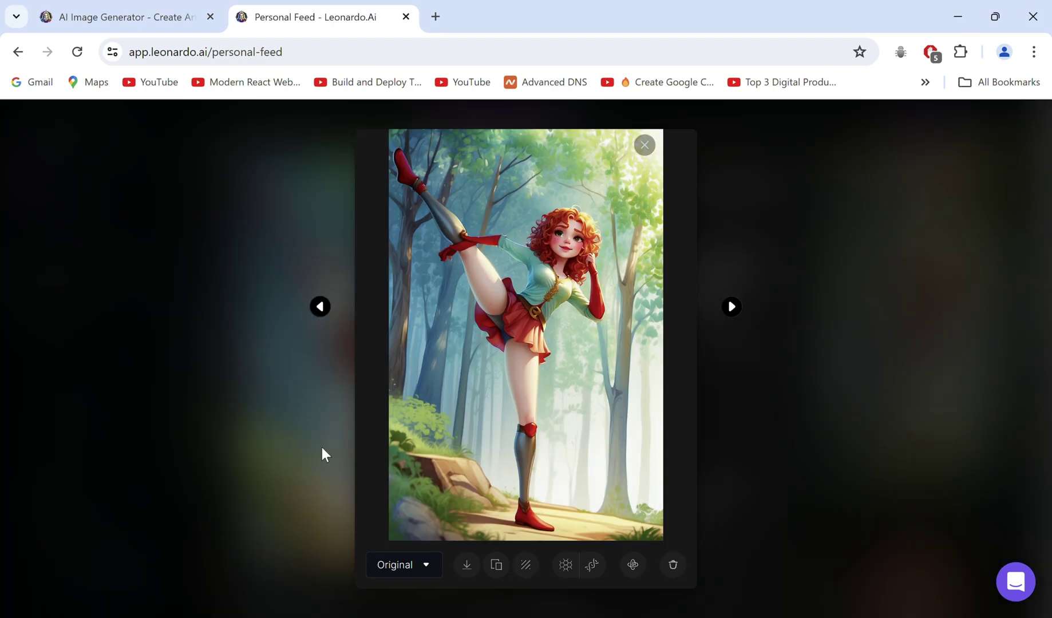
{"action": "left_click", "coordinate": [322, 448]}
Delete the Edge to Image input from Image Guidance.
{"action": "left_click", "coordinate": [360, 448]}
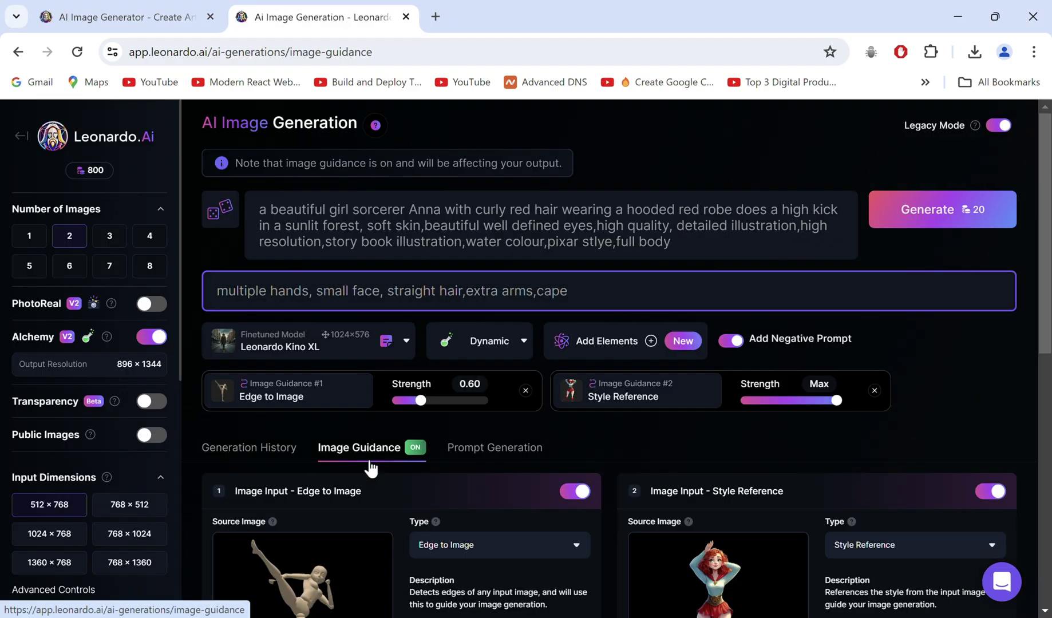
{"action": "scroll", "coordinate": [368, 458], "scroll_direction": "down", "scroll_amount": 3}
{"action": "left_click", "coordinate": [379, 520]}
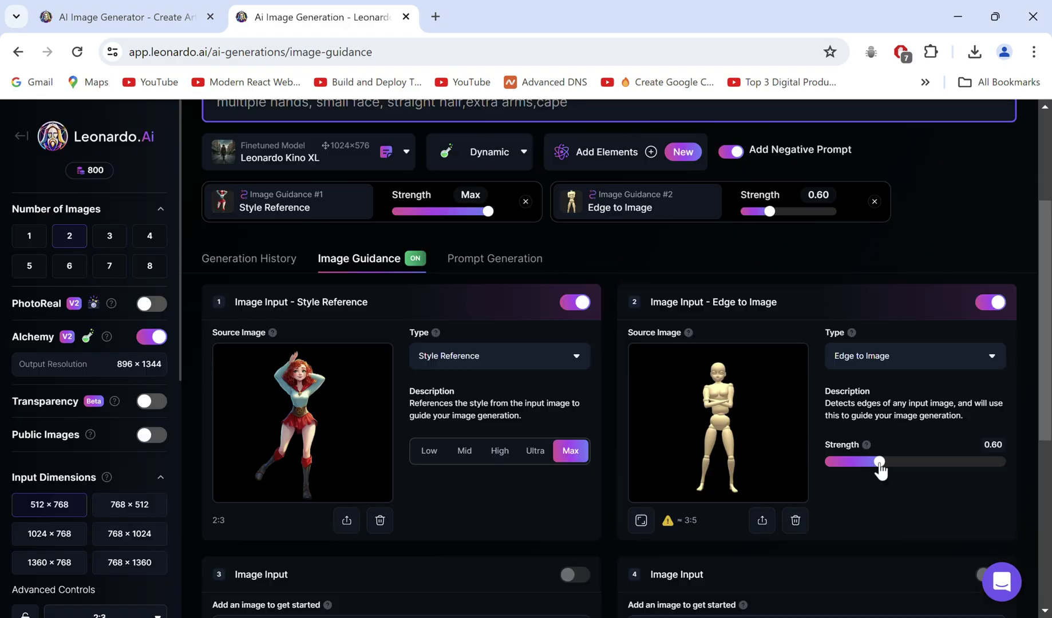
{"action": "scroll", "coordinate": [879, 465], "scroll_direction": "up", "scroll_amount": 3}
{"action": "scroll", "coordinate": [880, 462], "scroll_direction": "up", "scroll_amount": 2}
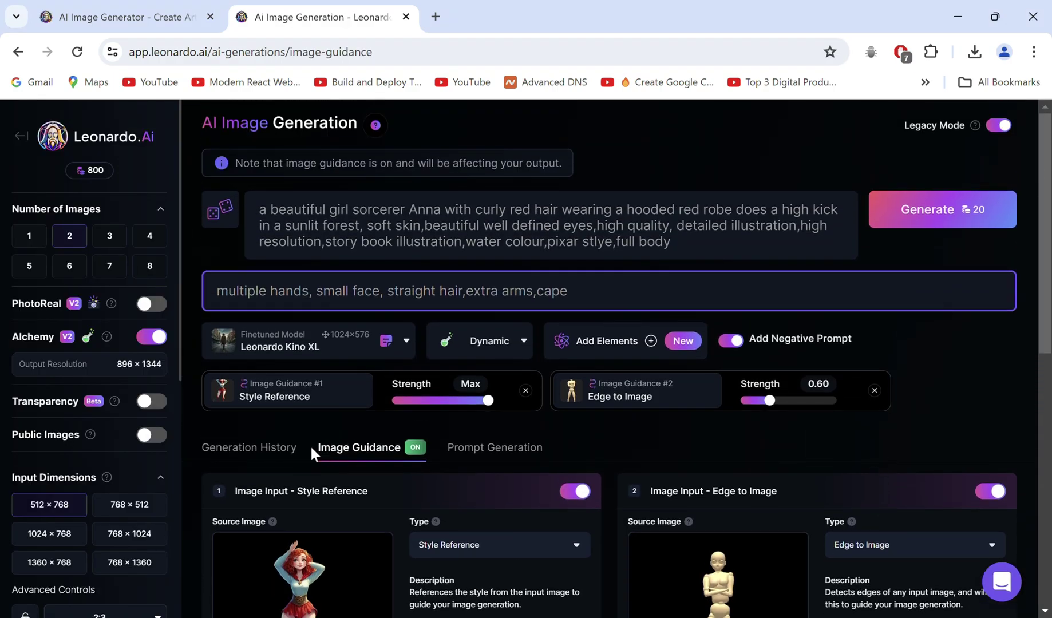
{"action": "left_click", "coordinate": [291, 447]}
Change the pose to 'standing with her arms crossed' and generate.
{"action": "left_click_drag", "start_coordinate": [738, 211], "coordinate": [362, 227]}
{"action": "type", "text": "standing with her arms crossed"}
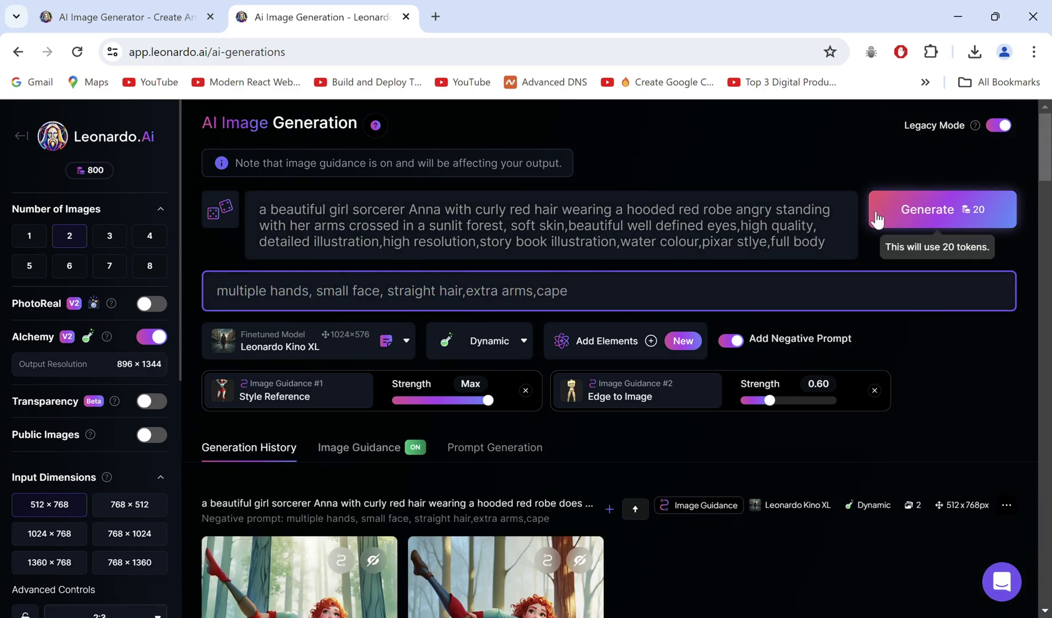
{"action": "left_click", "coordinate": [943, 209]}
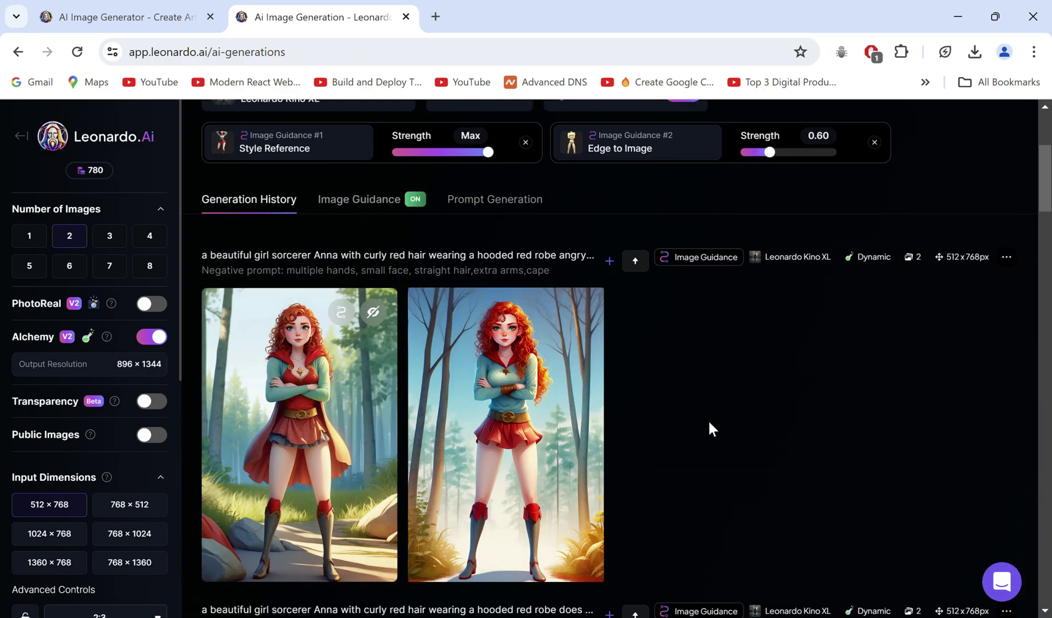